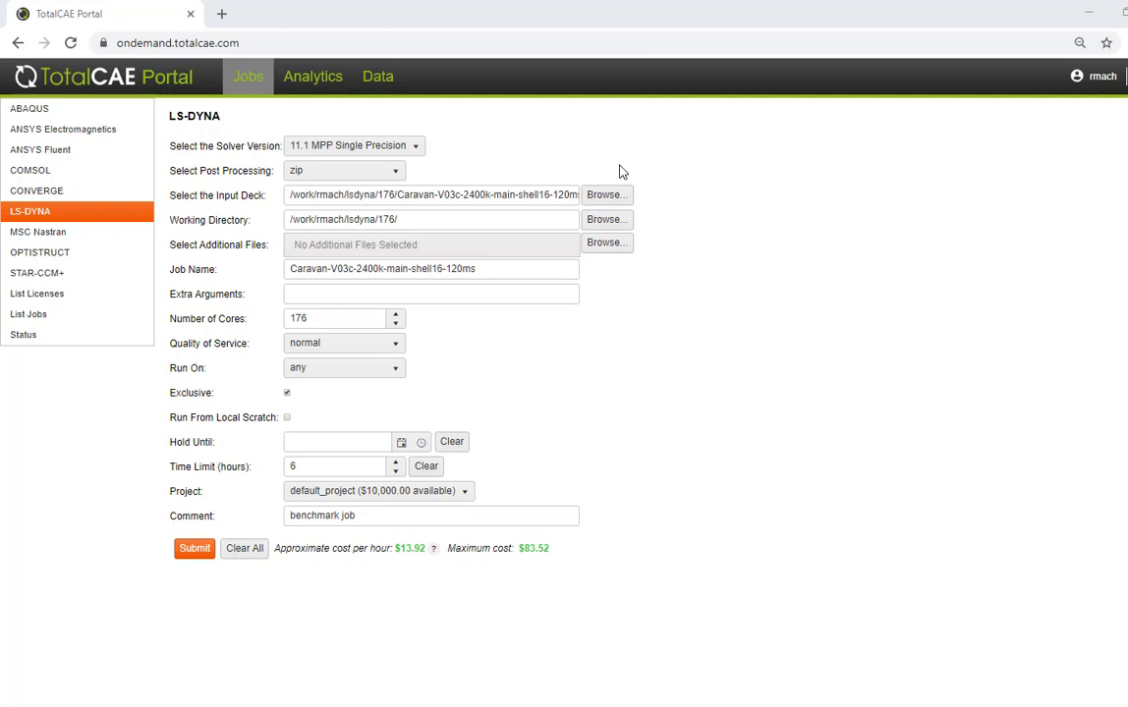
Choose Caravan-V03c-2400k-main-shell16-120ms.k from the 176 folder as the LS-DYNA input deck and submit the job
{"action": "left_click", "coordinate": [609, 196]}
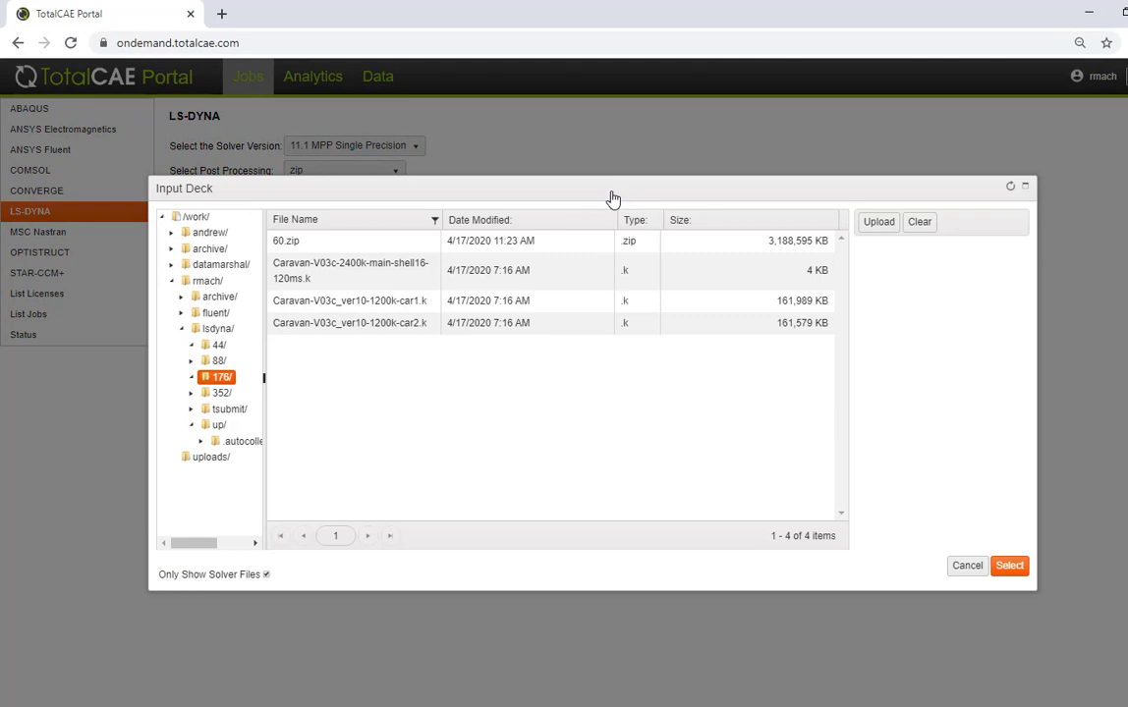
{"action": "left_click", "coordinate": [455, 272]}
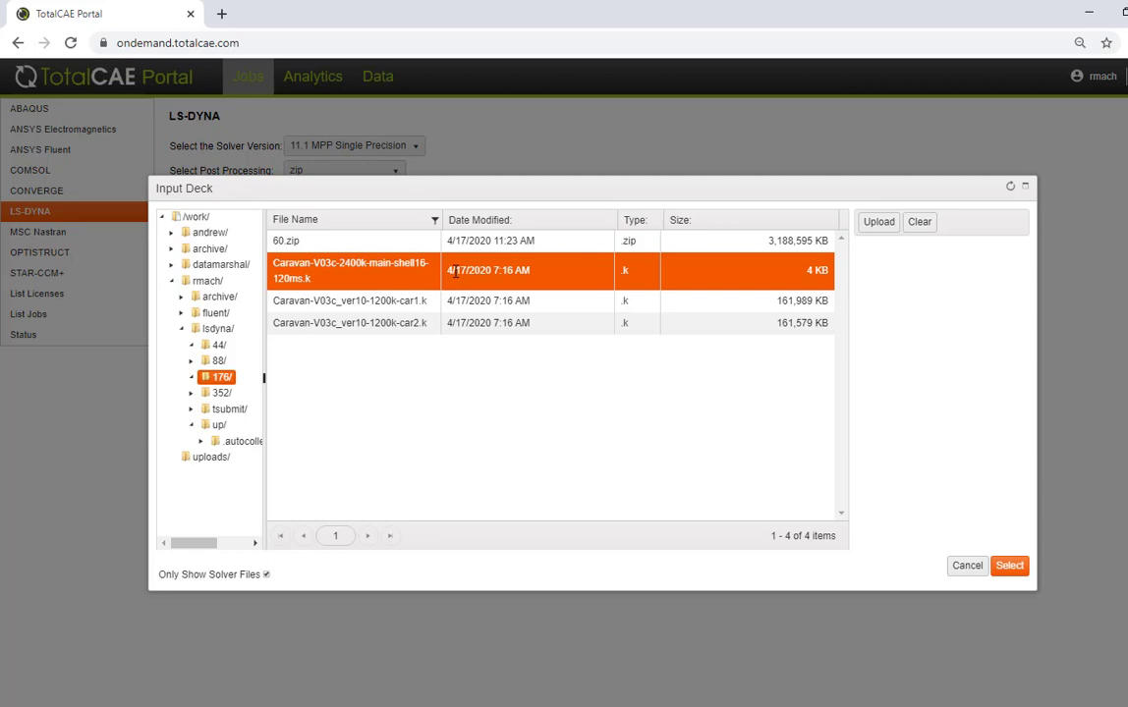
{"action": "left_click", "coordinate": [1008, 567]}
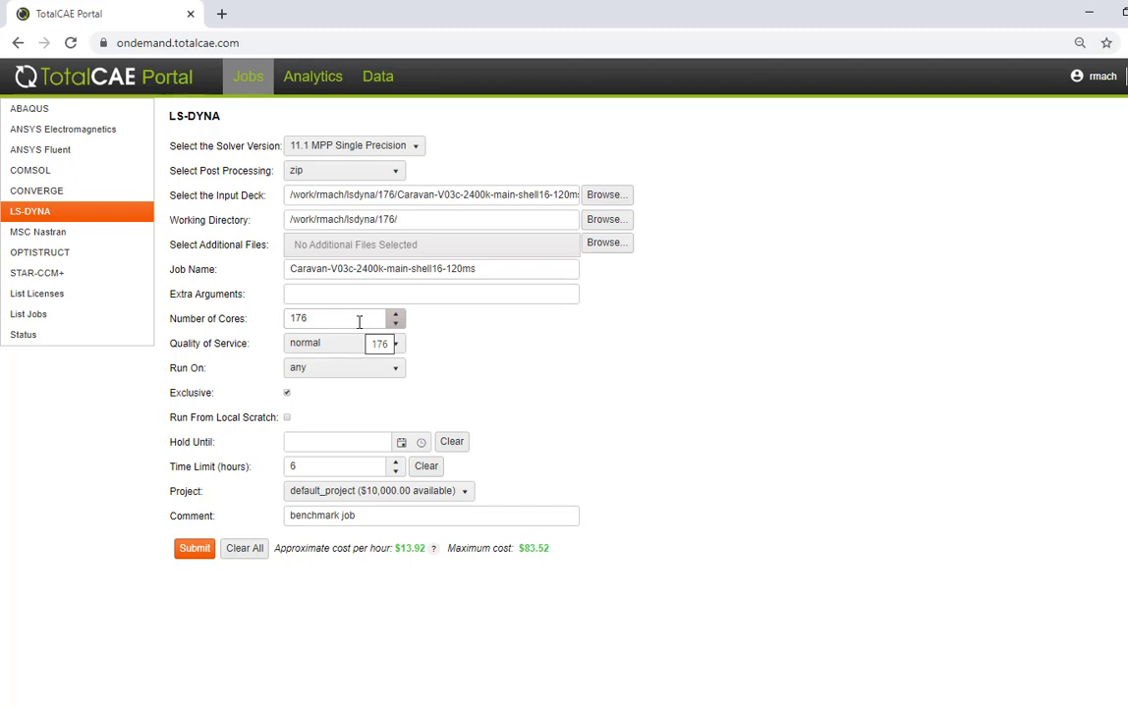
{"action": "left_click", "coordinate": [195, 550]}
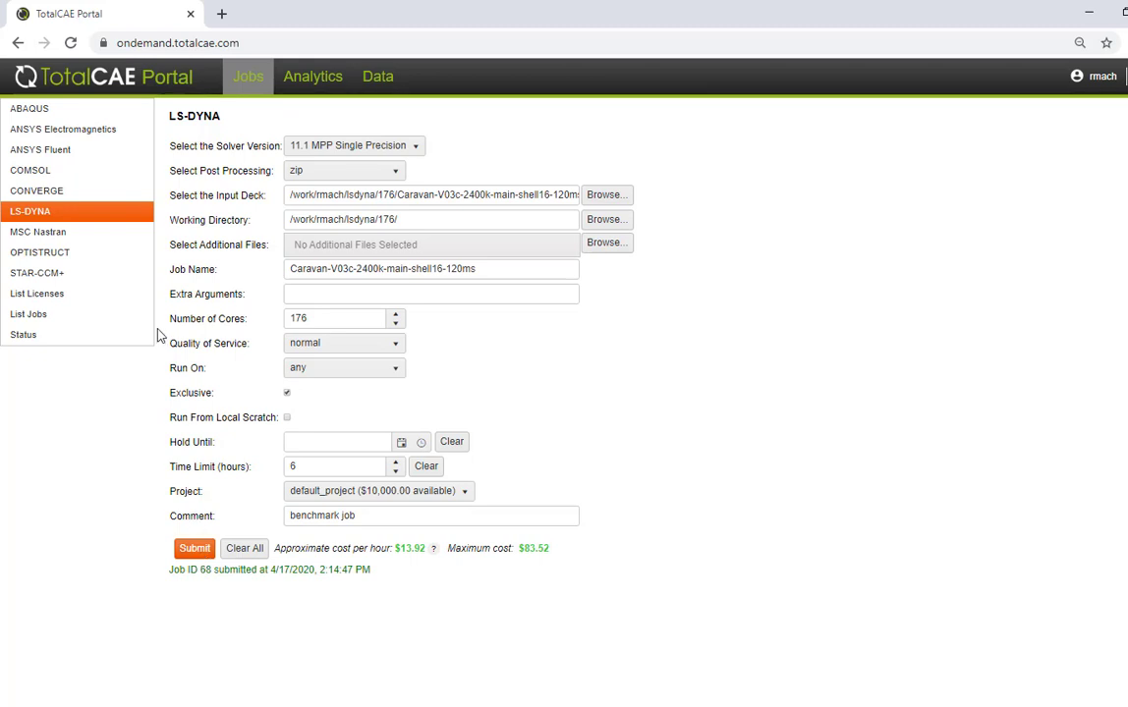
Check the cluster status and examine the job-list details of the running 176-core and 44-core jobs, including the remaining-time comment
{"action": "left_click", "coordinate": [93, 335]}
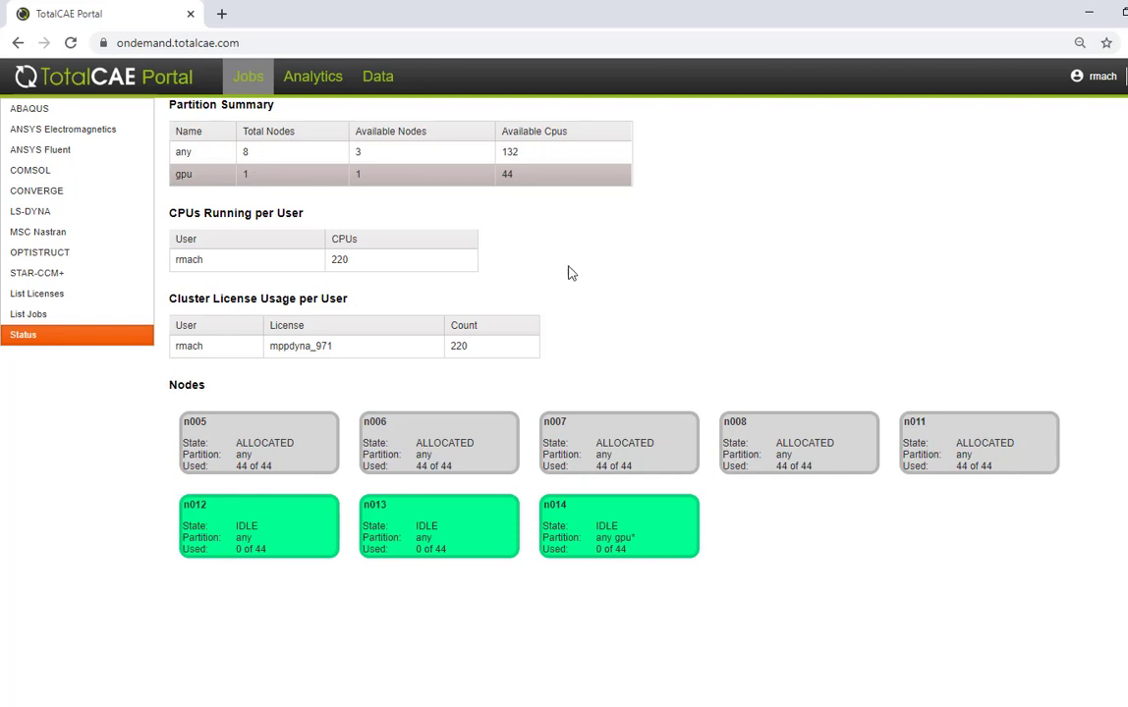
{"action": "left_click", "coordinate": [9, 314]}
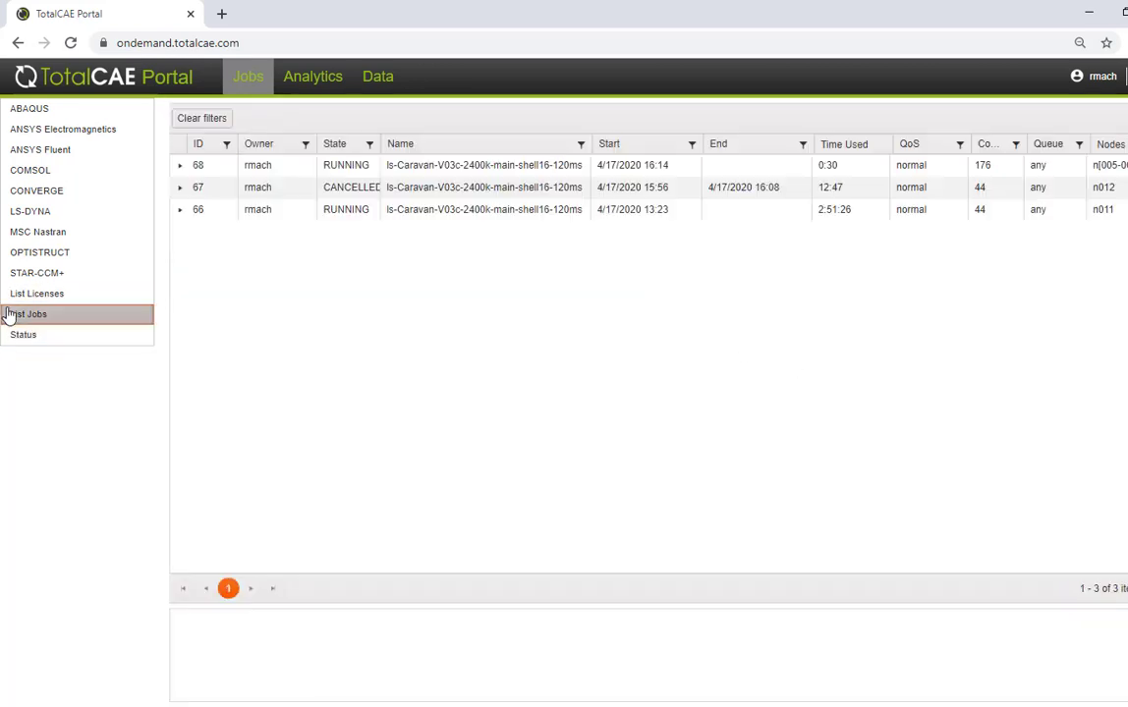
{"action": "left_click", "coordinate": [180, 169]}
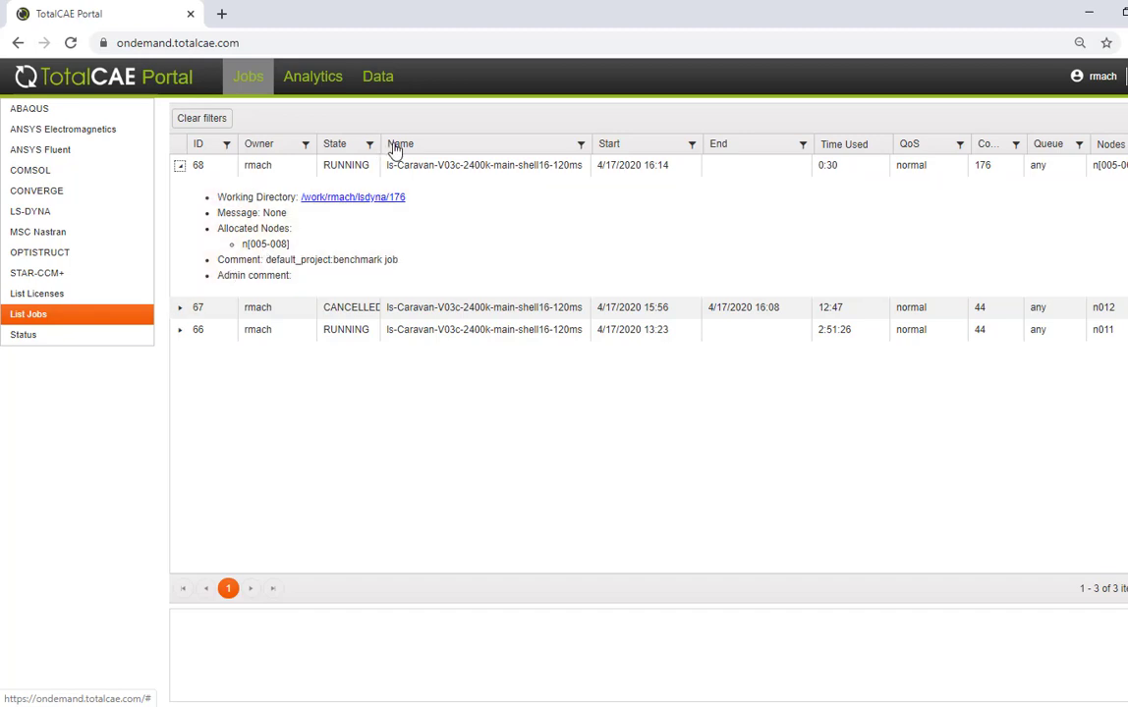
{"action": "left_click", "coordinate": [375, 168]}
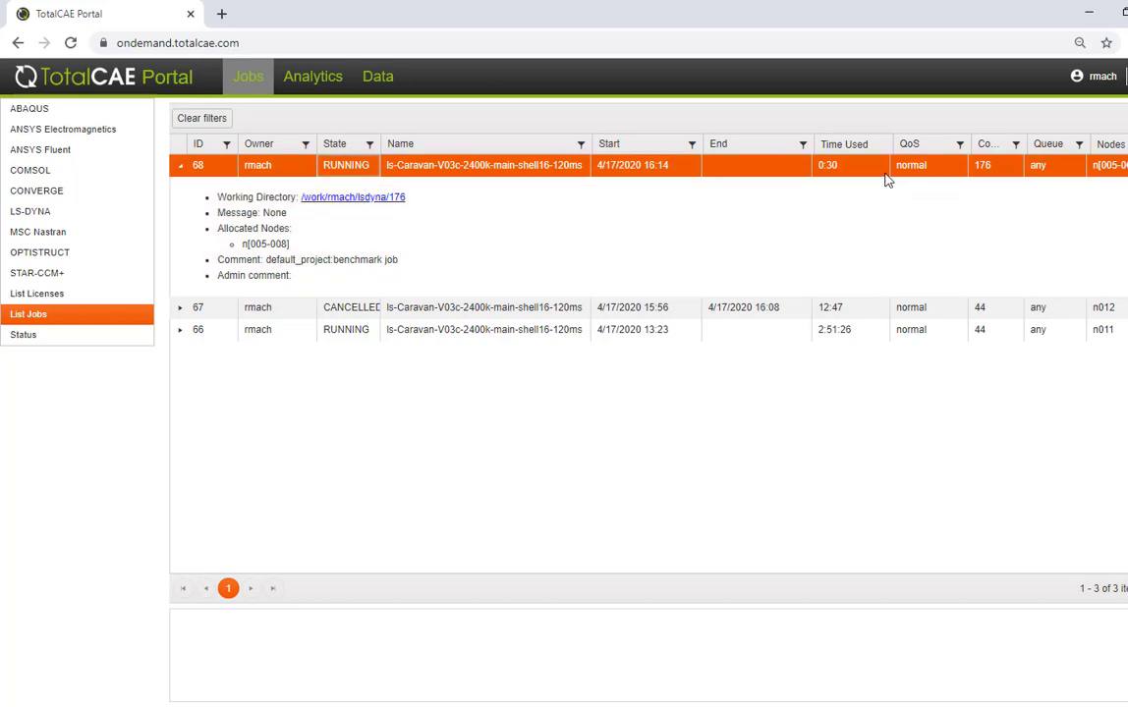
{"action": "left_click", "coordinate": [178, 332]}
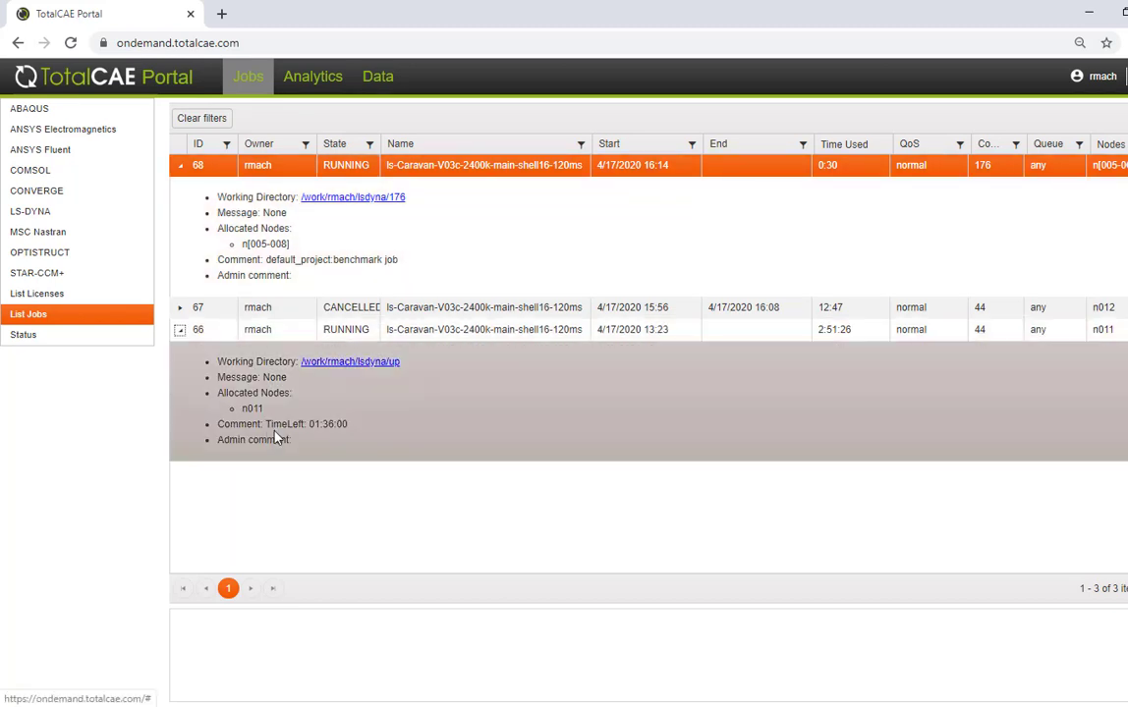
{"action": "left_click_drag", "start_coordinate": [263, 433], "coordinate": [348, 438]}
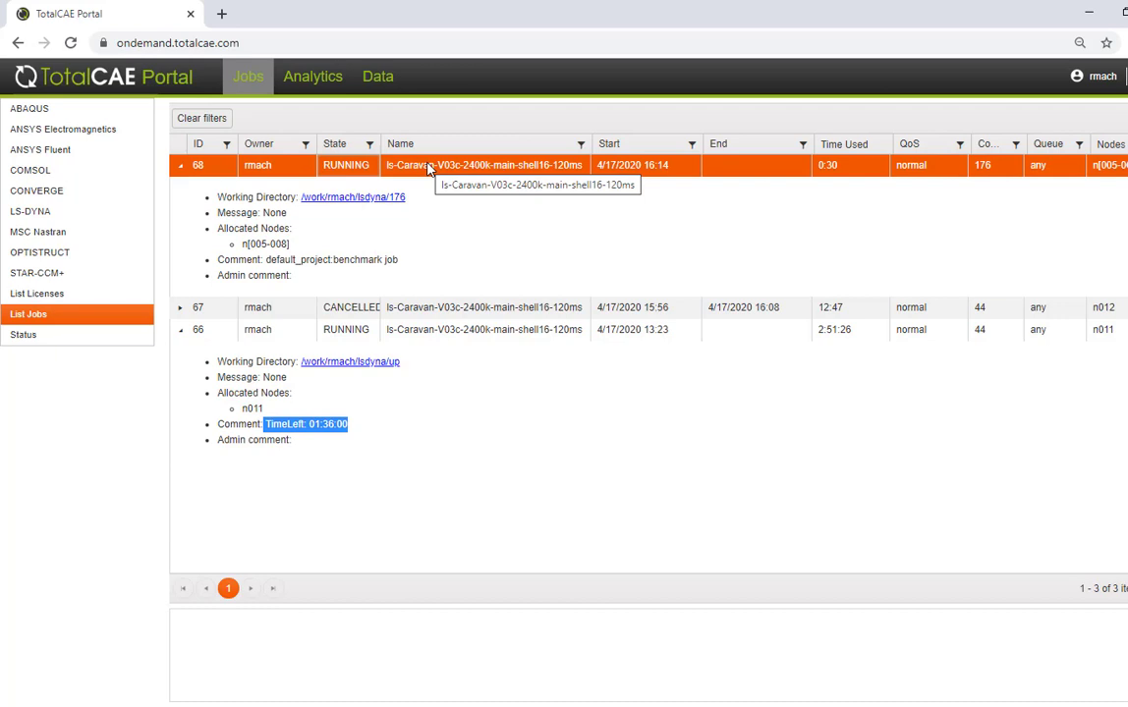
{"action": "right_click", "coordinate": [429, 169]}
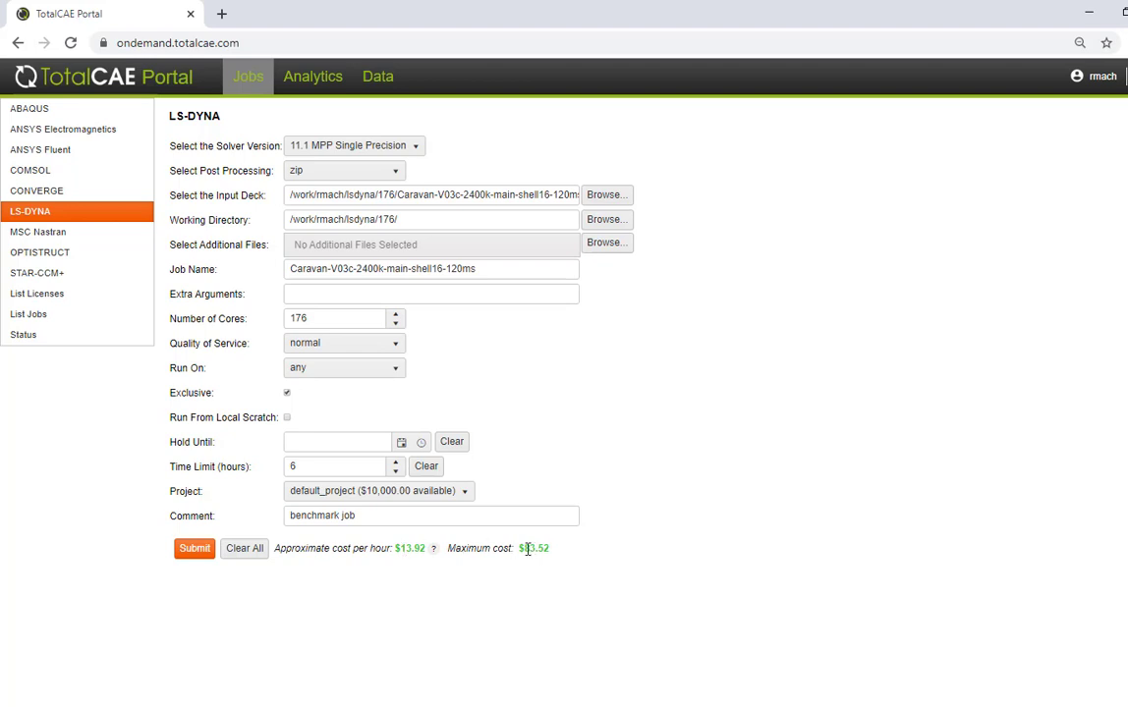
Set the LS-DYNA job's time limit to 3 hours
{"action": "left_click", "coordinate": [313, 468]}
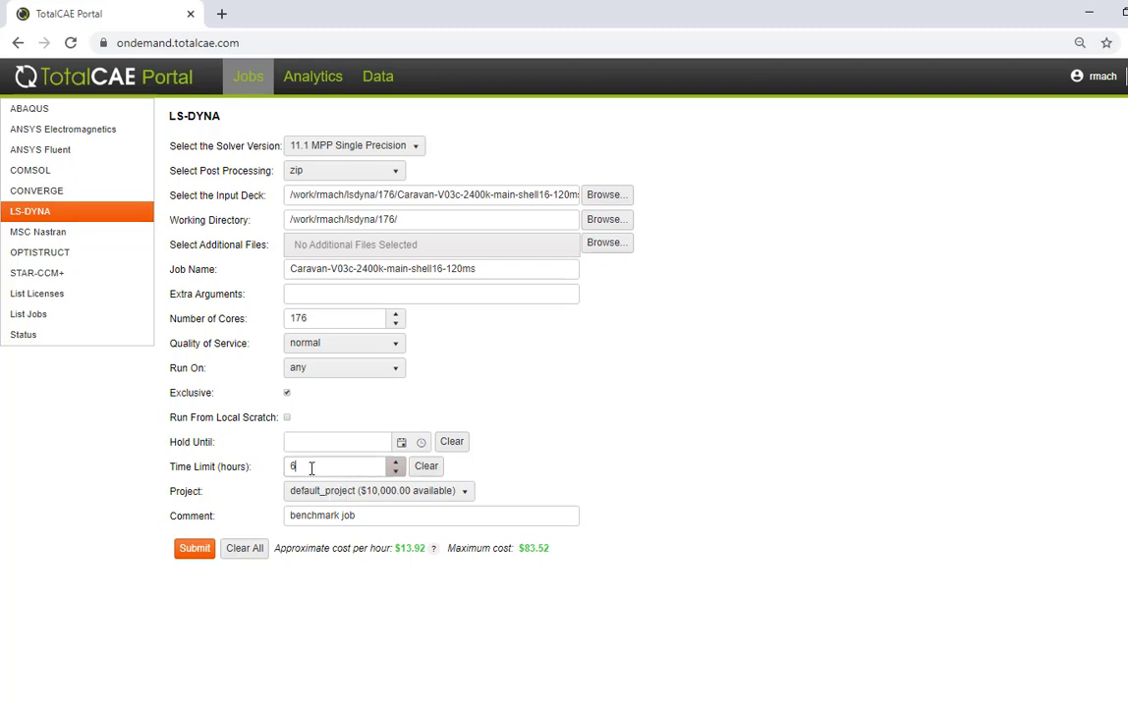
{"action": "key", "text": "BackSpace"}
{"action": "type", "text": "3"}
{"action": "left_click", "coordinate": [433, 522]}
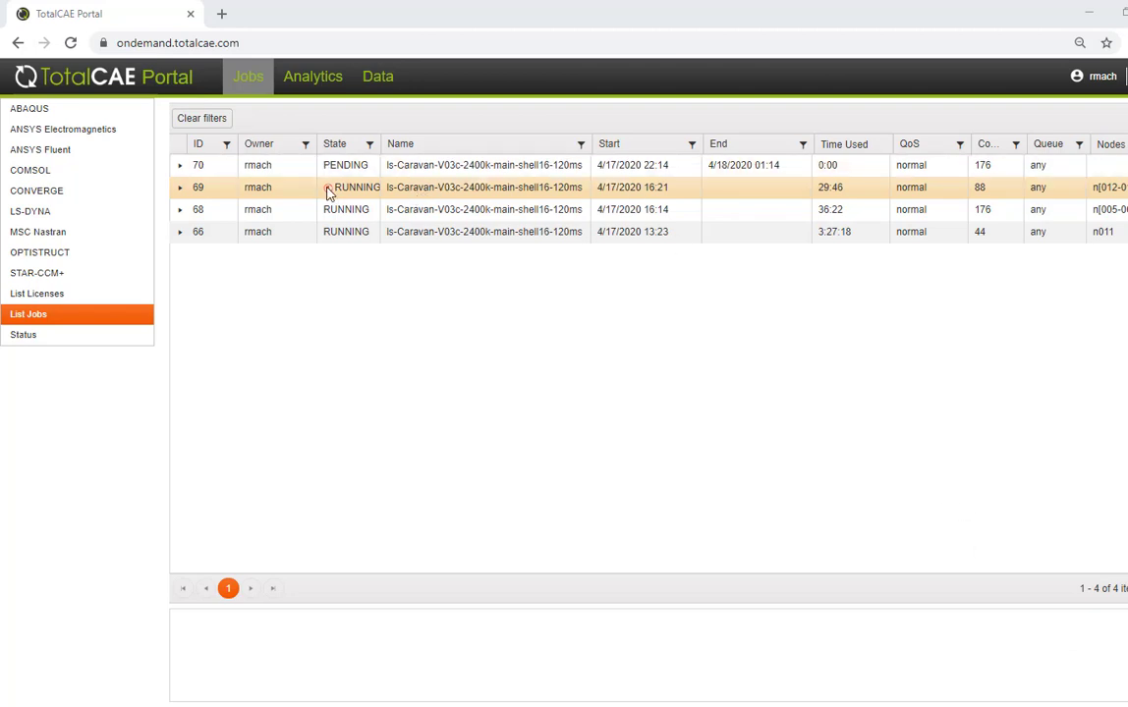
Read the warning on the flagged 88-core running job and expand its details in the job list
{"action": "mouse_move", "coordinate": [328, 193]}
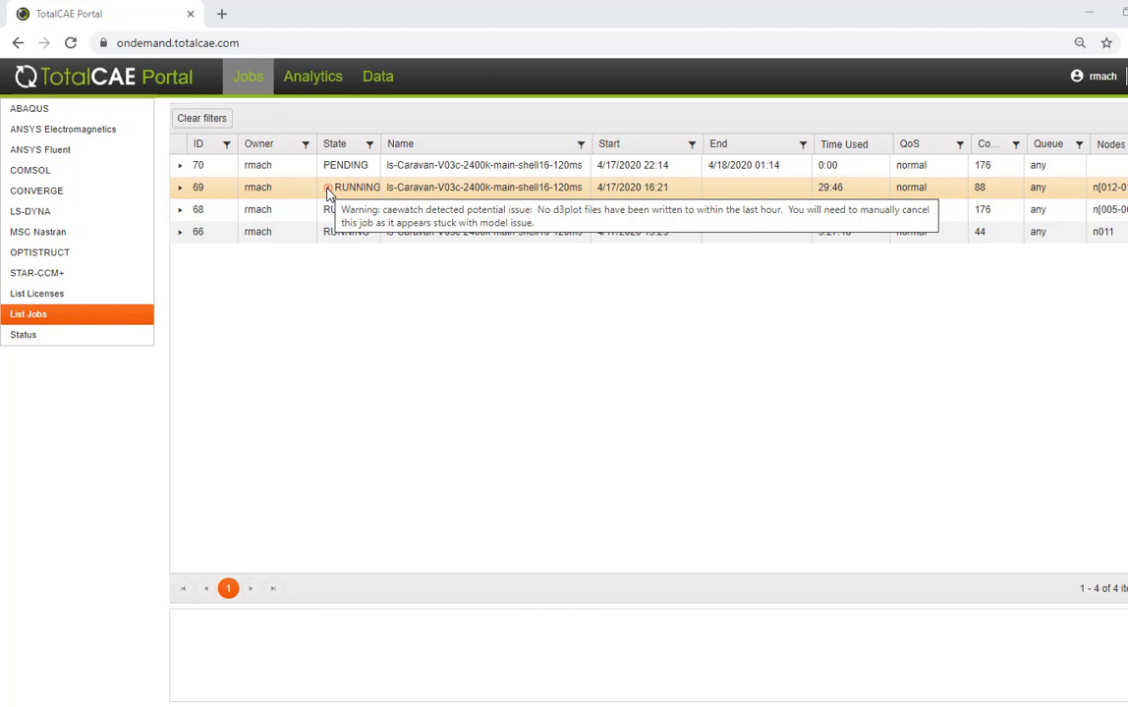
{"action": "left_click", "coordinate": [179, 189]}
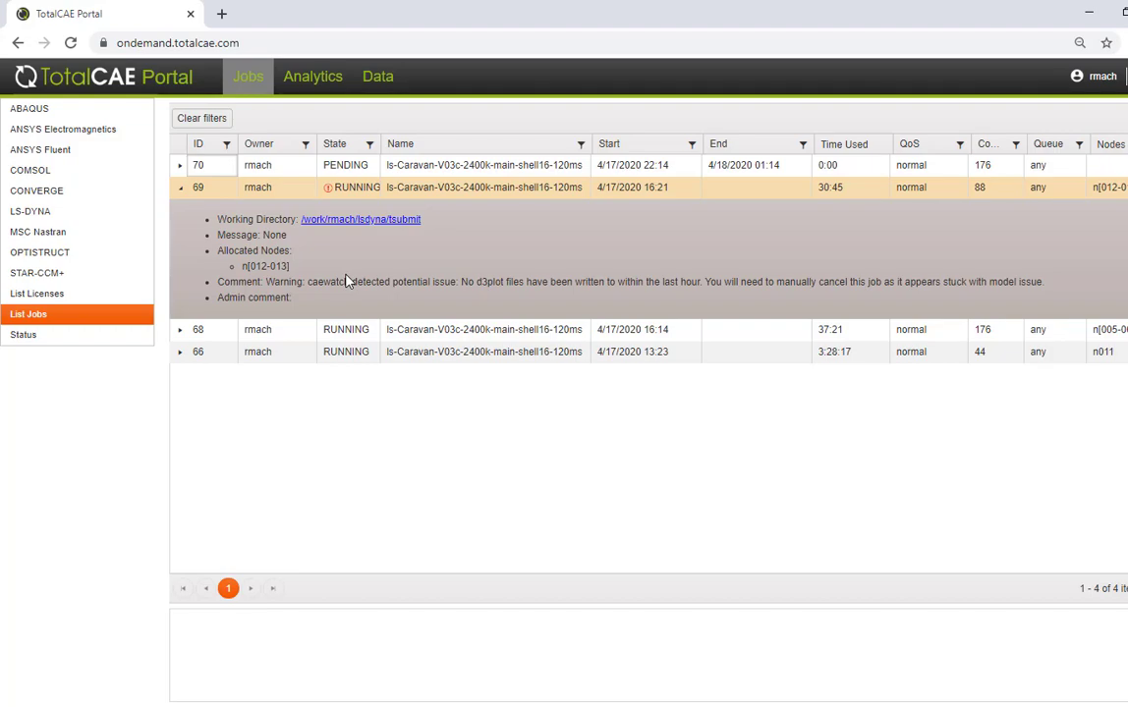
View the license report and inspect the detailed lsdyna license usage output, closing it when done
{"action": "left_click", "coordinate": [44, 294]}
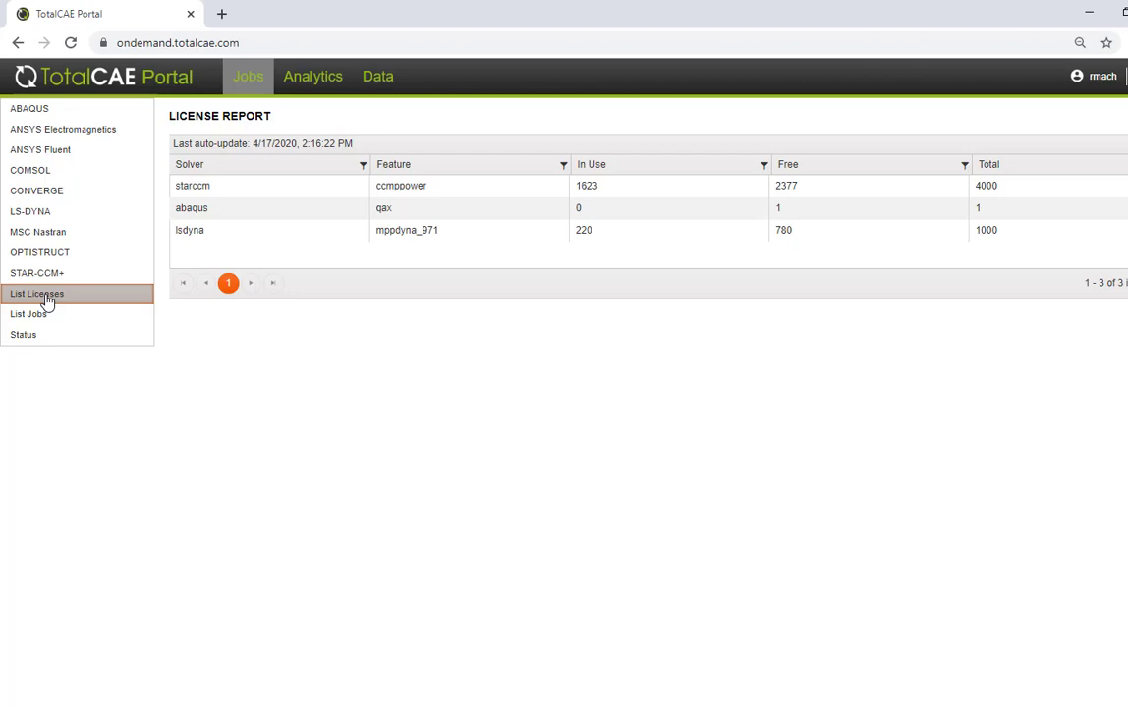
{"action": "left_click", "coordinate": [43, 297]}
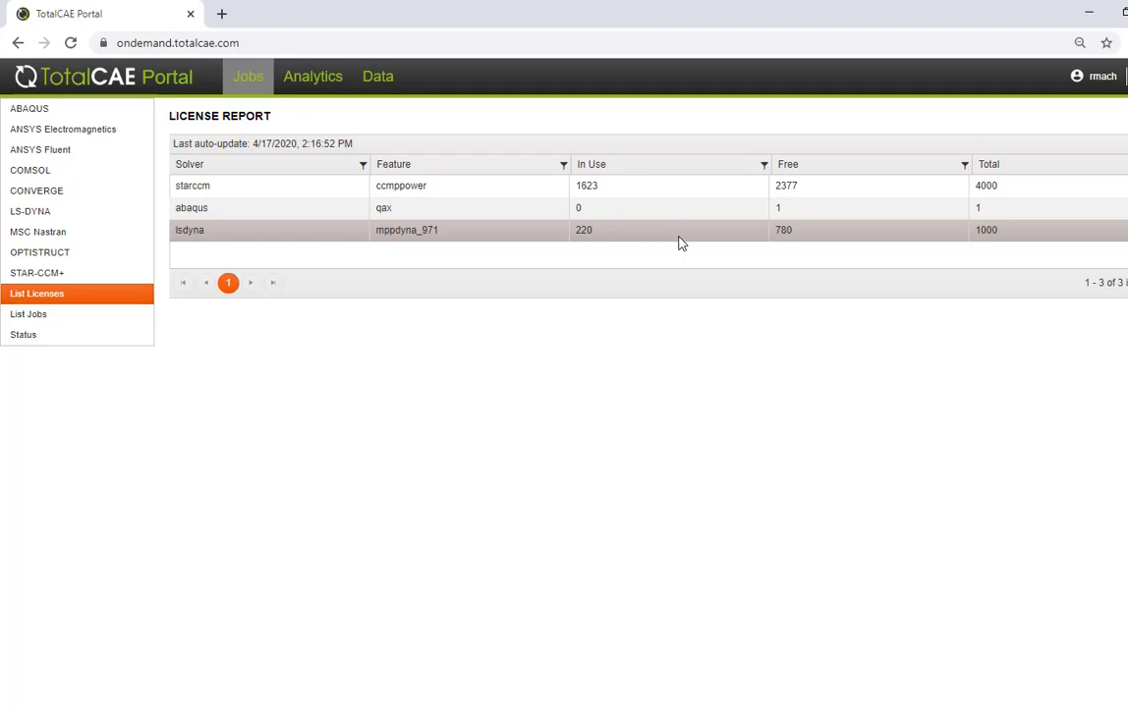
{"action": "left_click", "coordinate": [682, 243]}
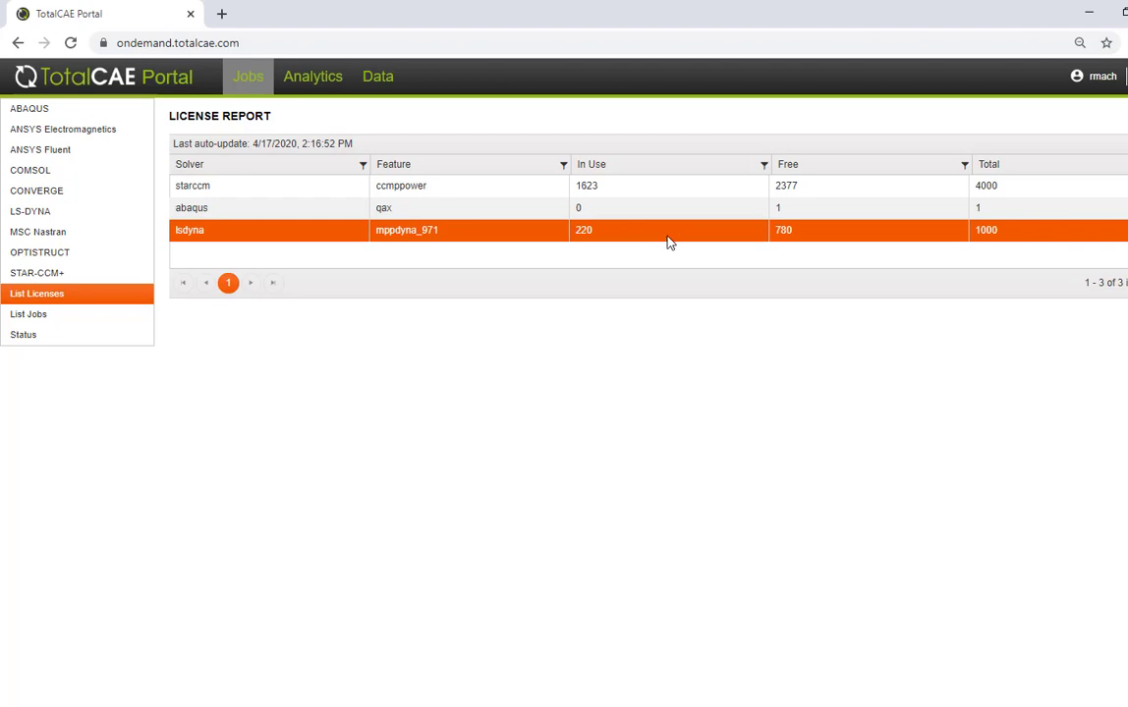
{"action": "double_click", "coordinate": [647, 241]}
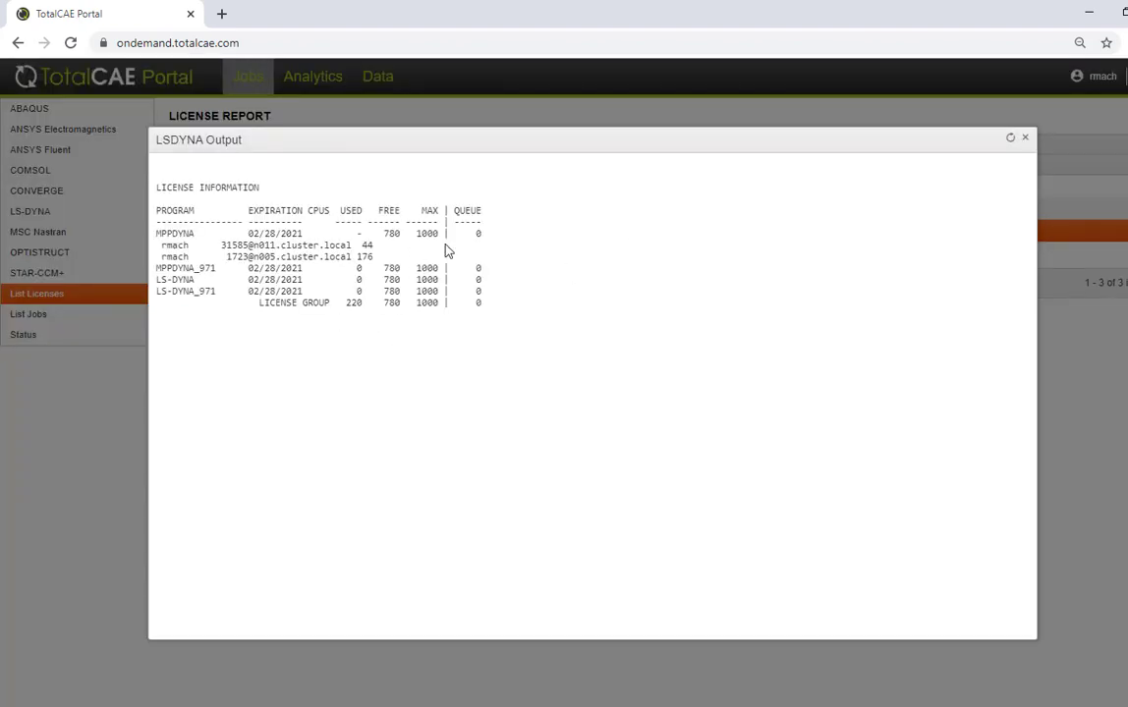
{"action": "left_click", "coordinate": [1028, 141]}
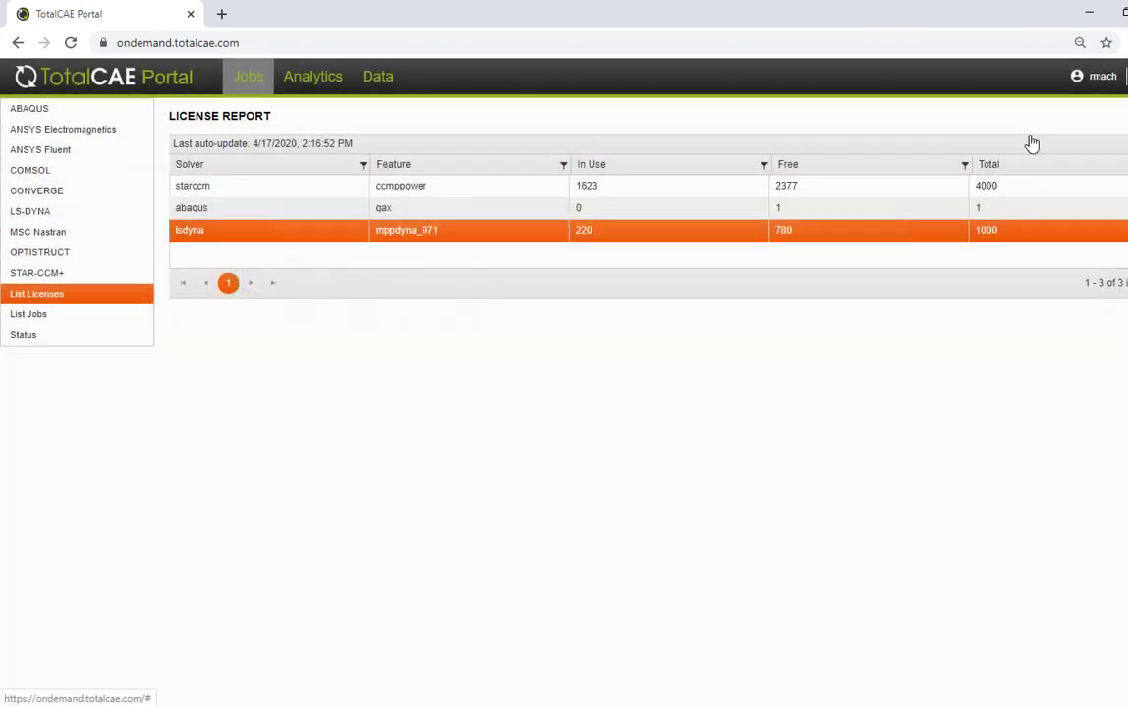
Look over the STAR-CCM+ and ABAQUS submission forms, checking ABAQUS's Quality of Service choices and its Run On choices with gpu kept
{"action": "left_click", "coordinate": [38, 273]}
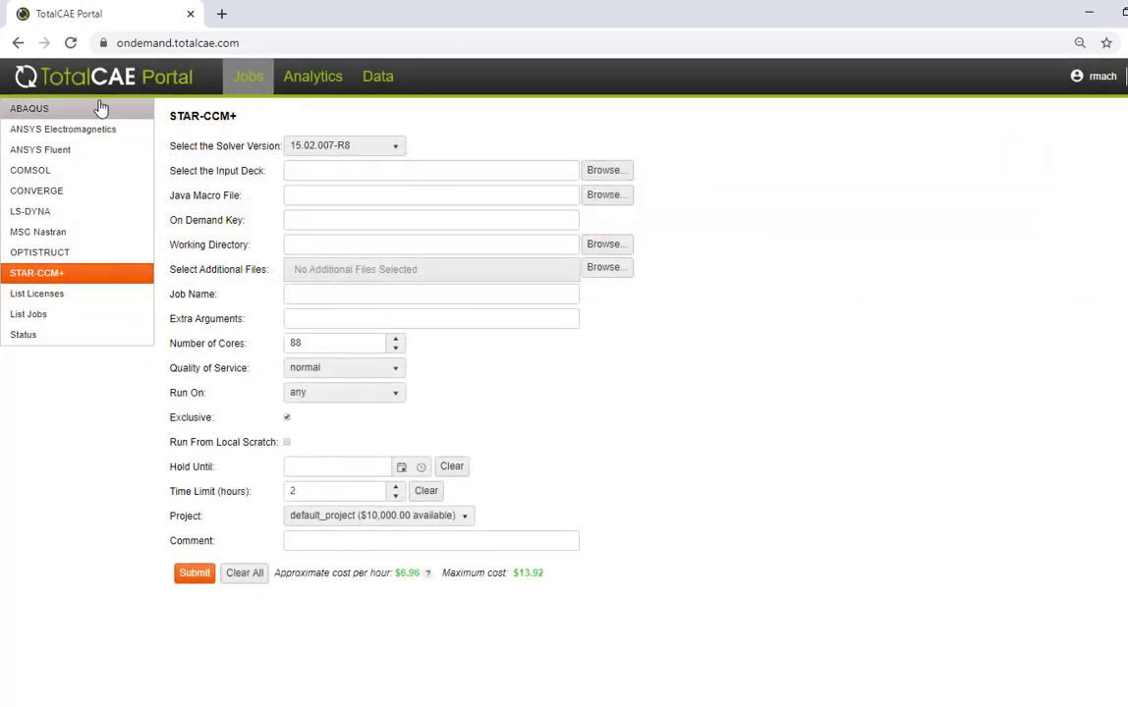
{"action": "left_click", "coordinate": [103, 108]}
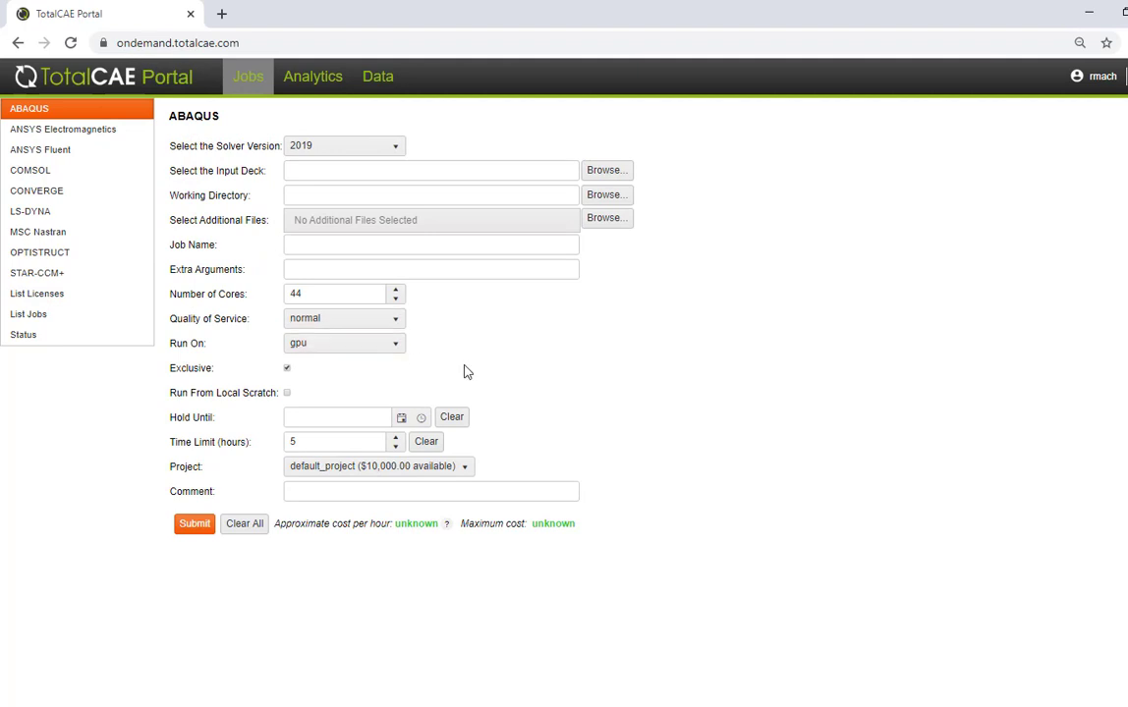
{"action": "left_click", "coordinate": [398, 326]}
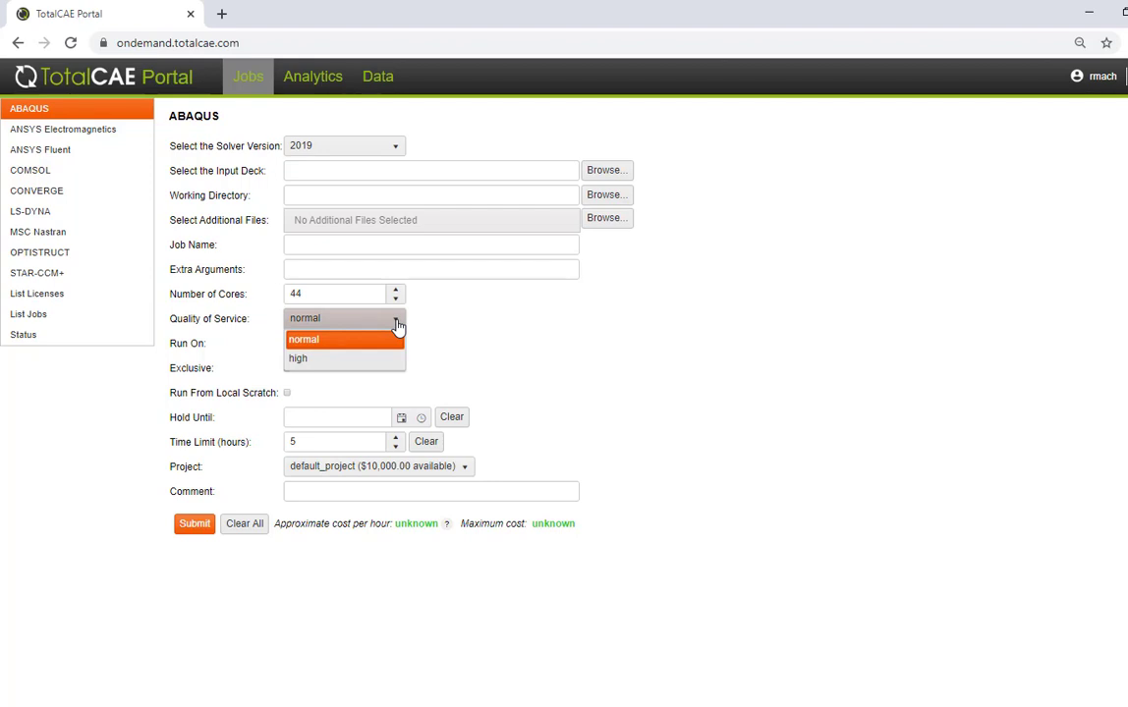
{"action": "left_click", "coordinate": [470, 323]}
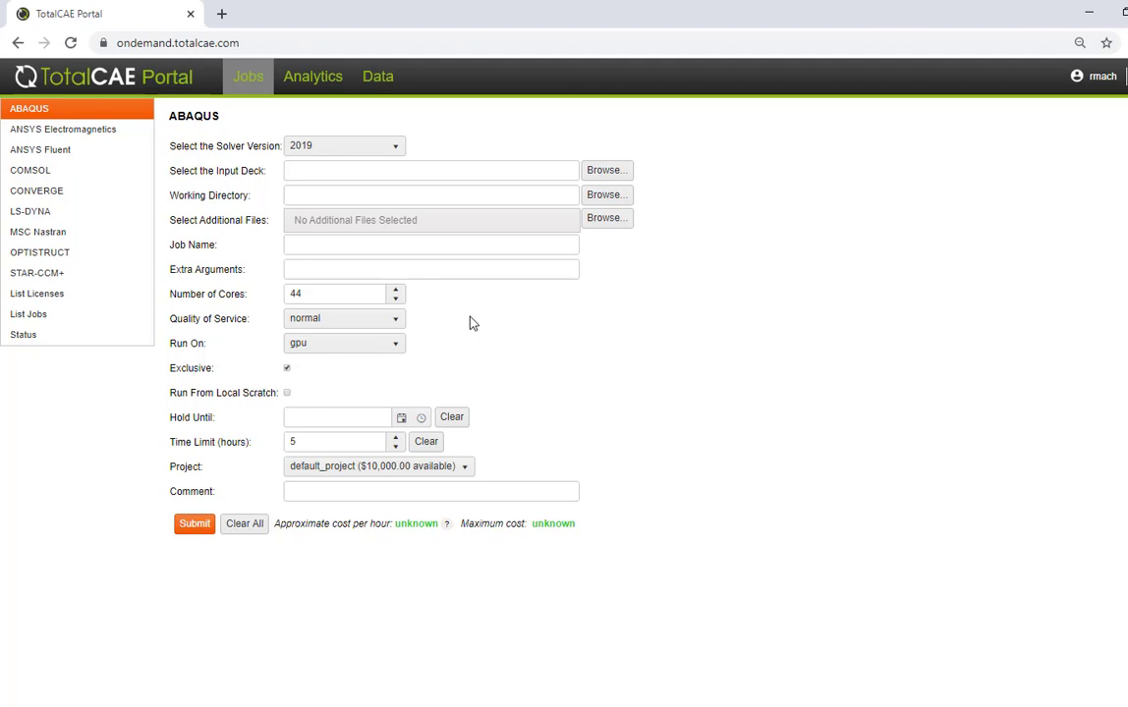
{"action": "left_click", "coordinate": [382, 352]}
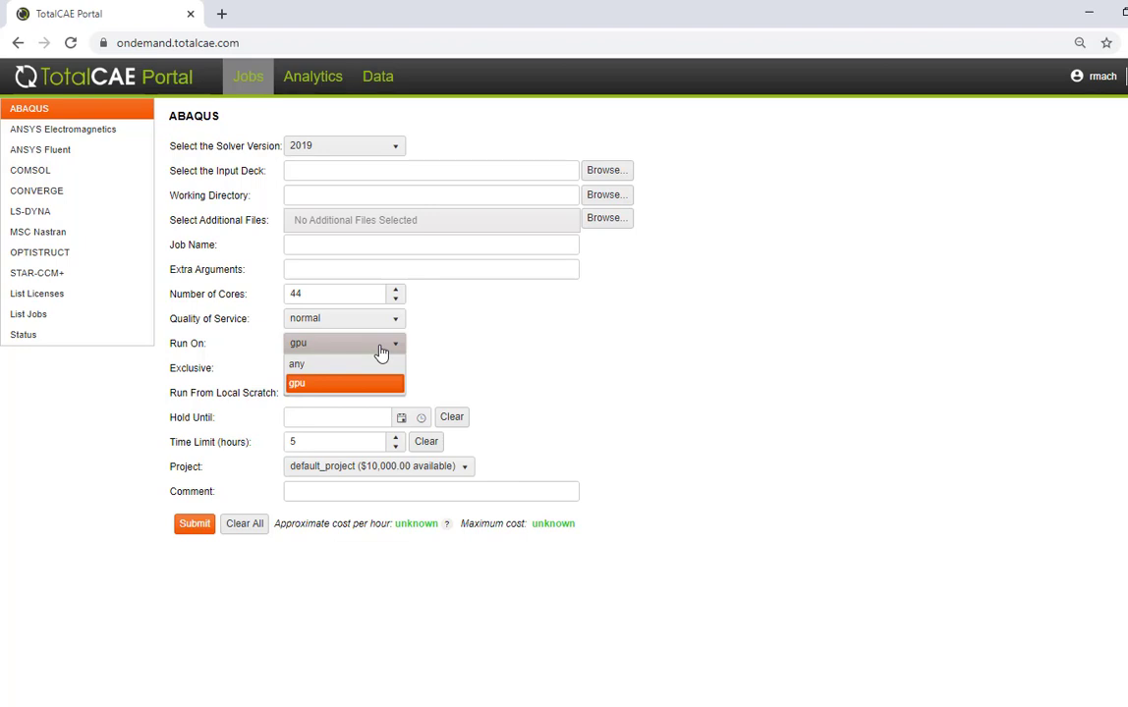
{"action": "left_click", "coordinate": [350, 392]}
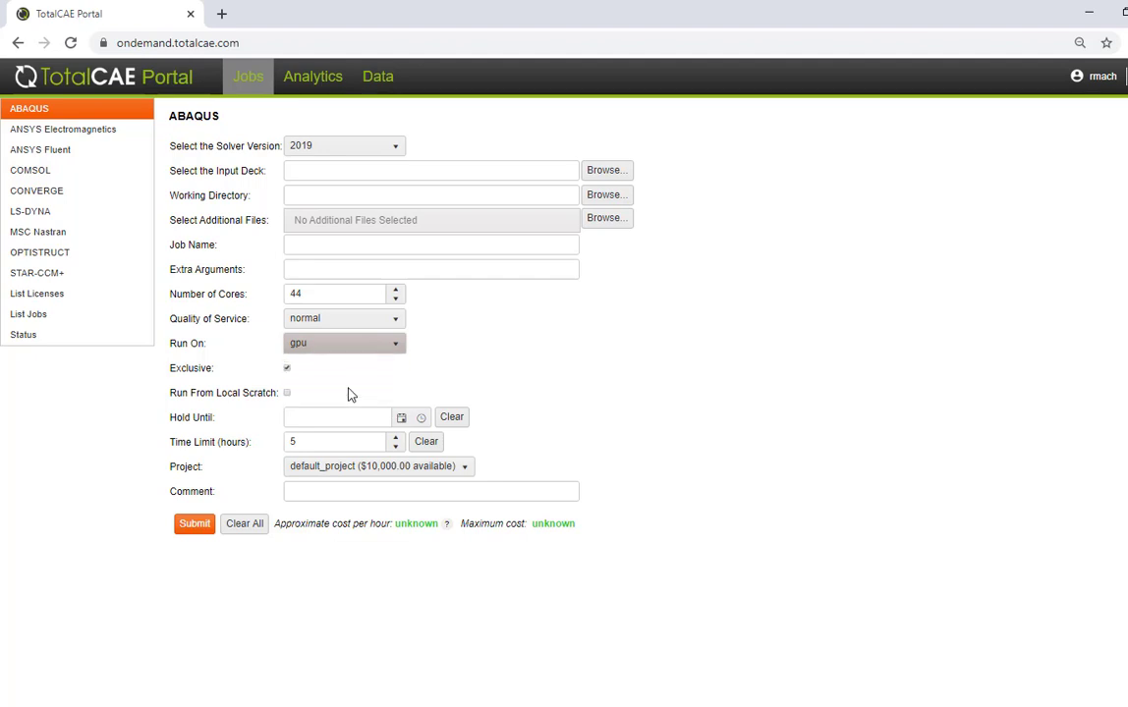
Try a Hold Until time of 4/17/2020 5:00 PM on the ABAQUS job and clear it again
{"action": "left_click", "coordinate": [401, 418]}
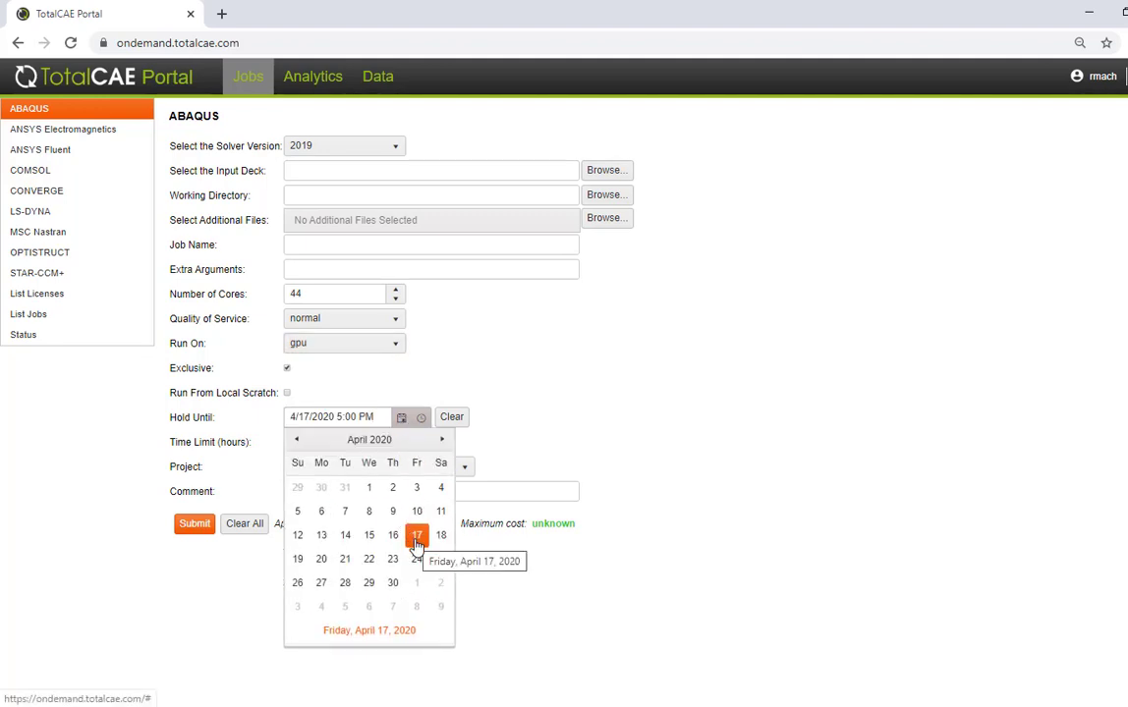
{"action": "left_click", "coordinate": [454, 422]}
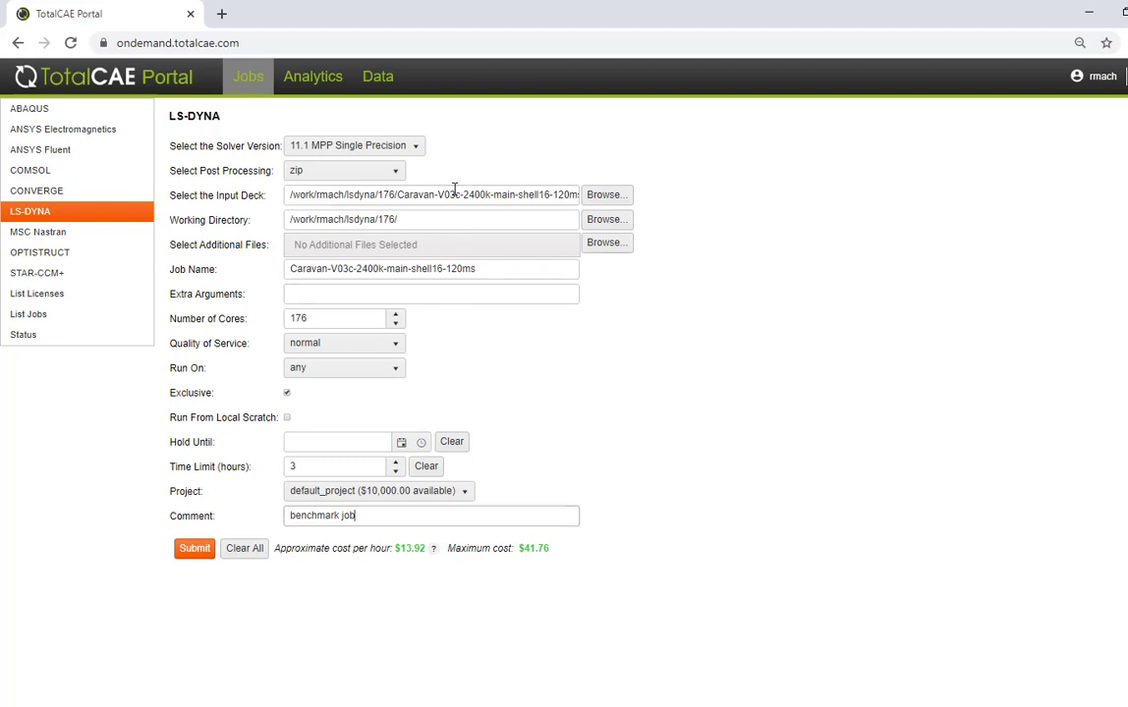
Review the available post-processing options for the LS-DYNA job without changing the selection
{"action": "left_click", "coordinate": [400, 175]}
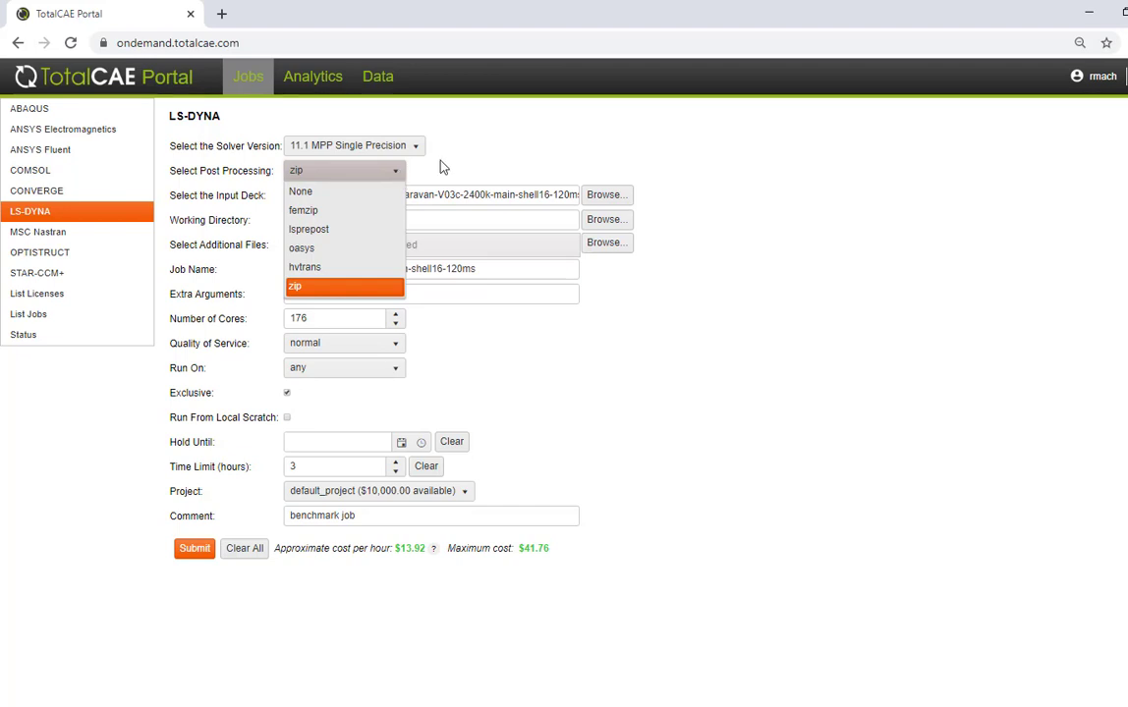
{"action": "left_click", "coordinate": [441, 167]}
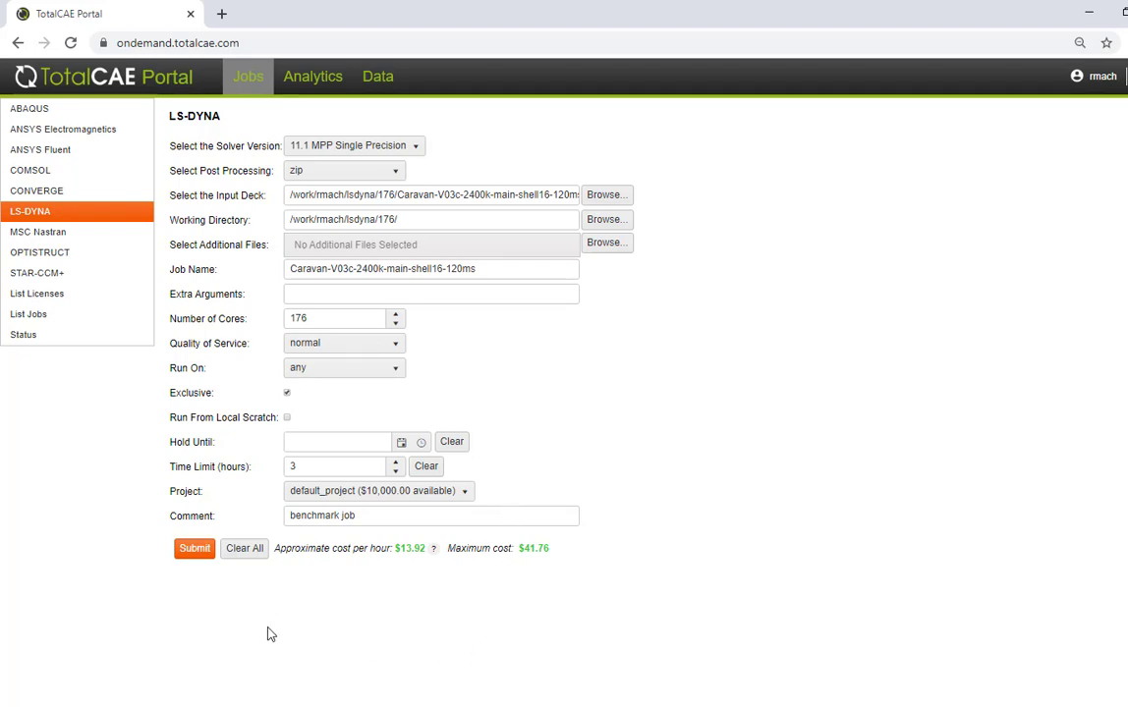
Switch to the PuTTY terminal and submit the job with "tsubmit lsdyna -n 88 -i Caravan-V03c-2400k-main-shell16-120ms.k"
{"action": "mouse_move", "coordinate": [462, 706]}
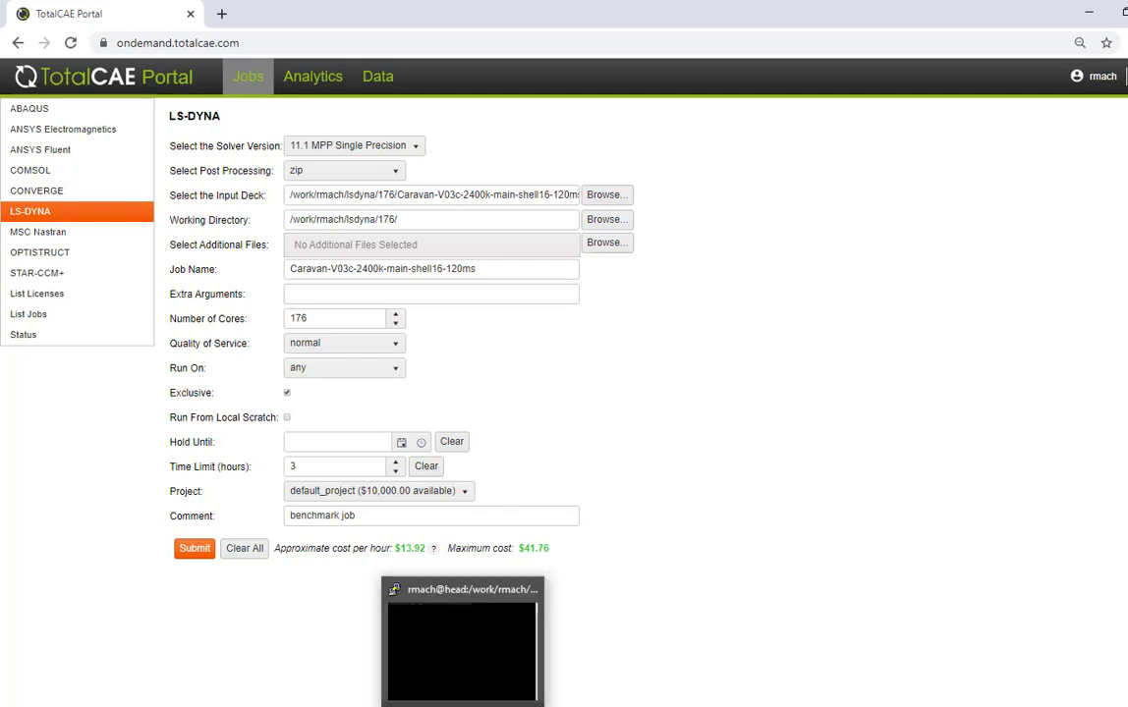
{"action": "left_click", "coordinate": [462, 649]}
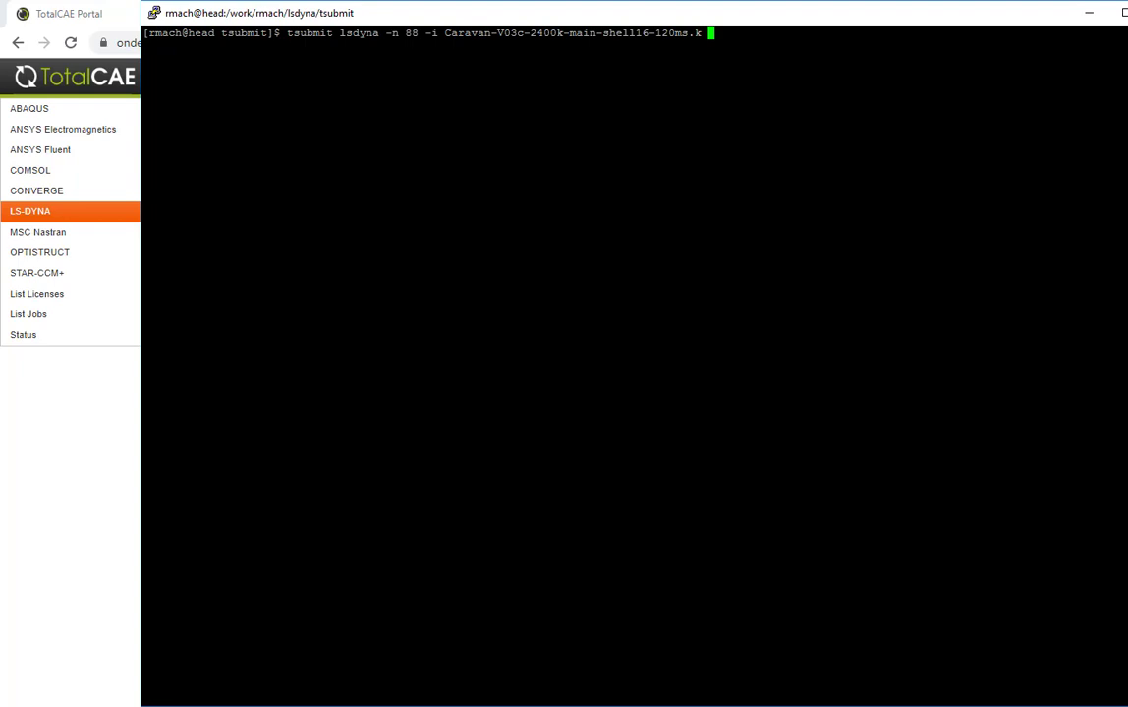
{"action": "key", "text": "Return"}
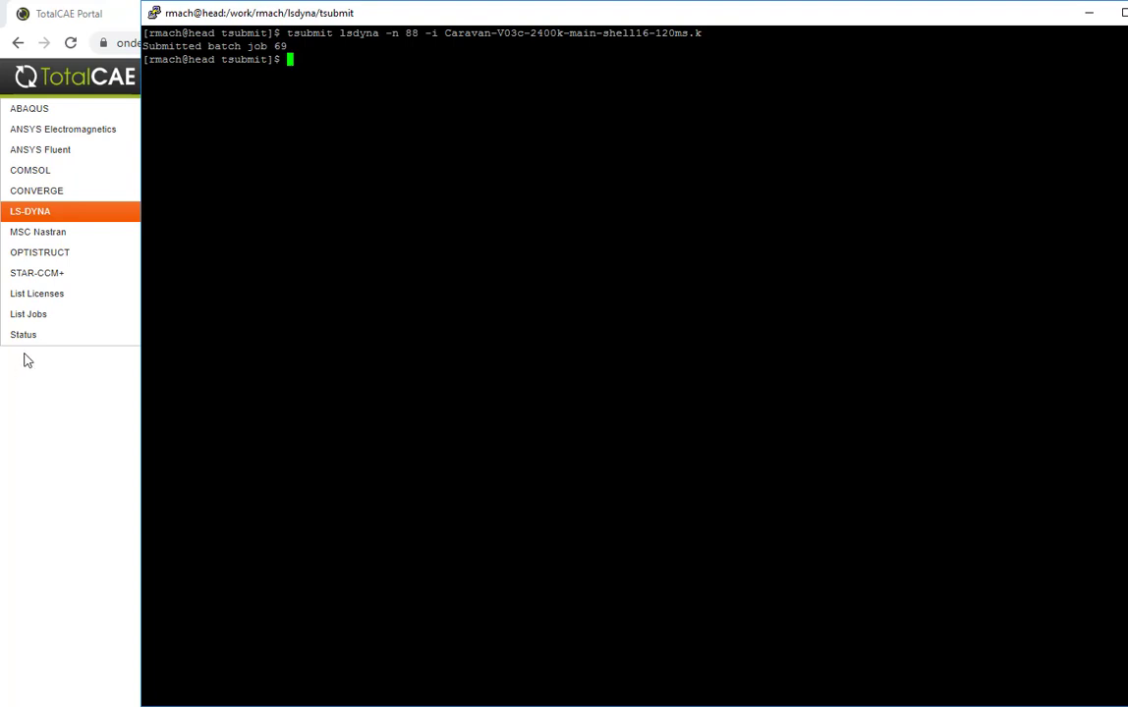
Return to the TotalCAE Portal's job list and expand the details of the newly submitted 88-core job
{"action": "left_click", "coordinate": [38, 320]}
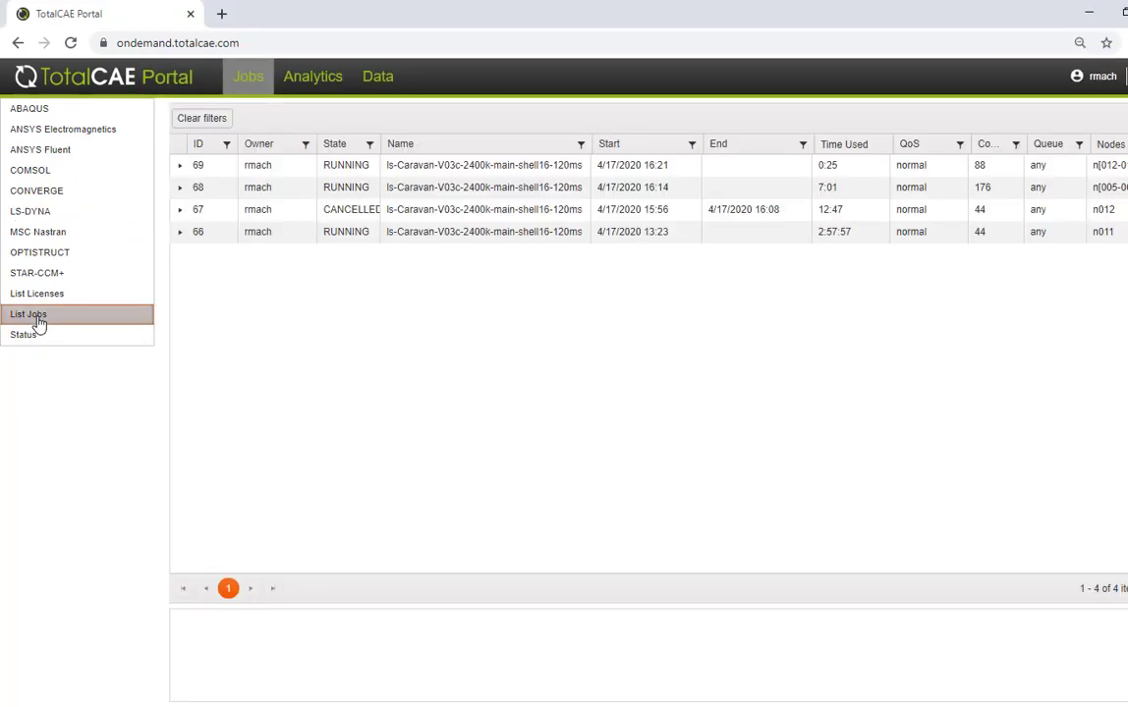
{"action": "left_click", "coordinate": [181, 166]}
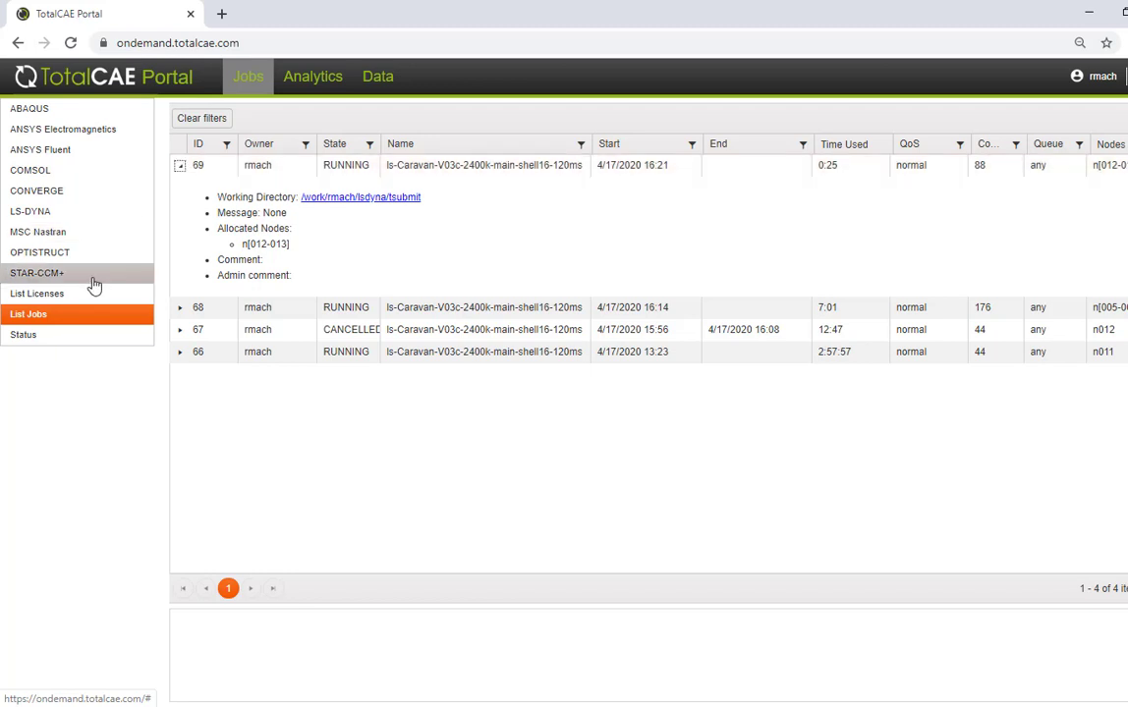
Open the LS-DYNA submission form, then check the tflatten run of Caravan-V03c-2400k-main-shell16-120ms.k in the Command Prompt and return to the portal
{"action": "left_click", "coordinate": [91, 214]}
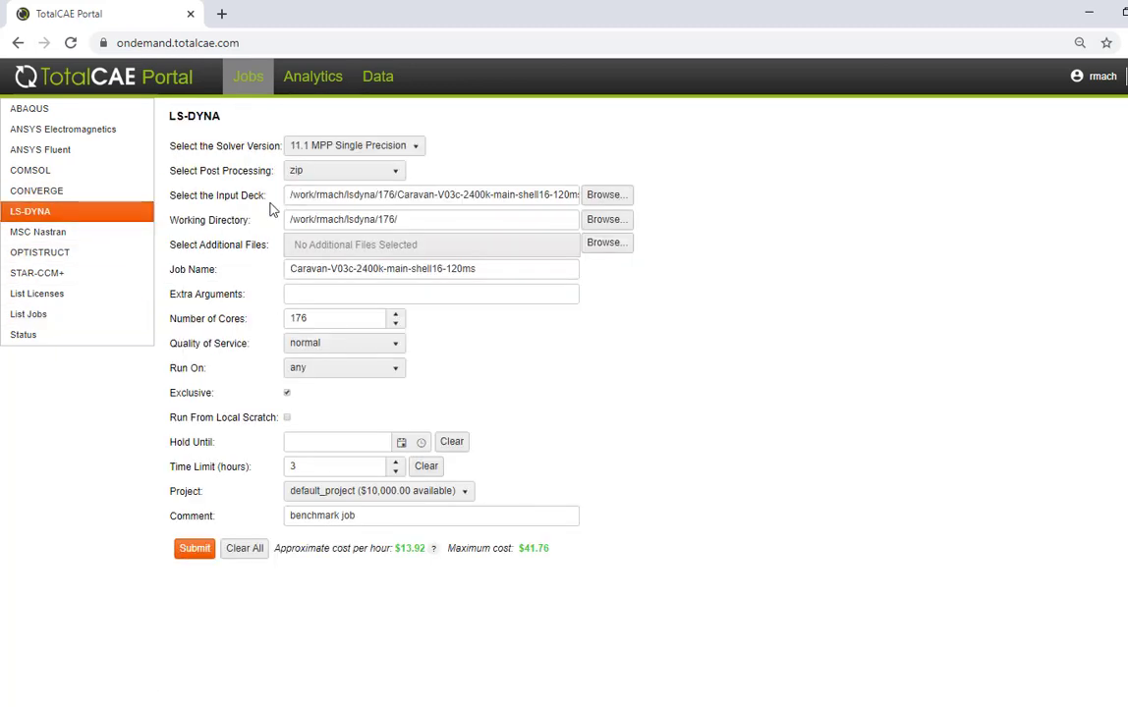
{"action": "mouse_move", "coordinate": [342, 705]}
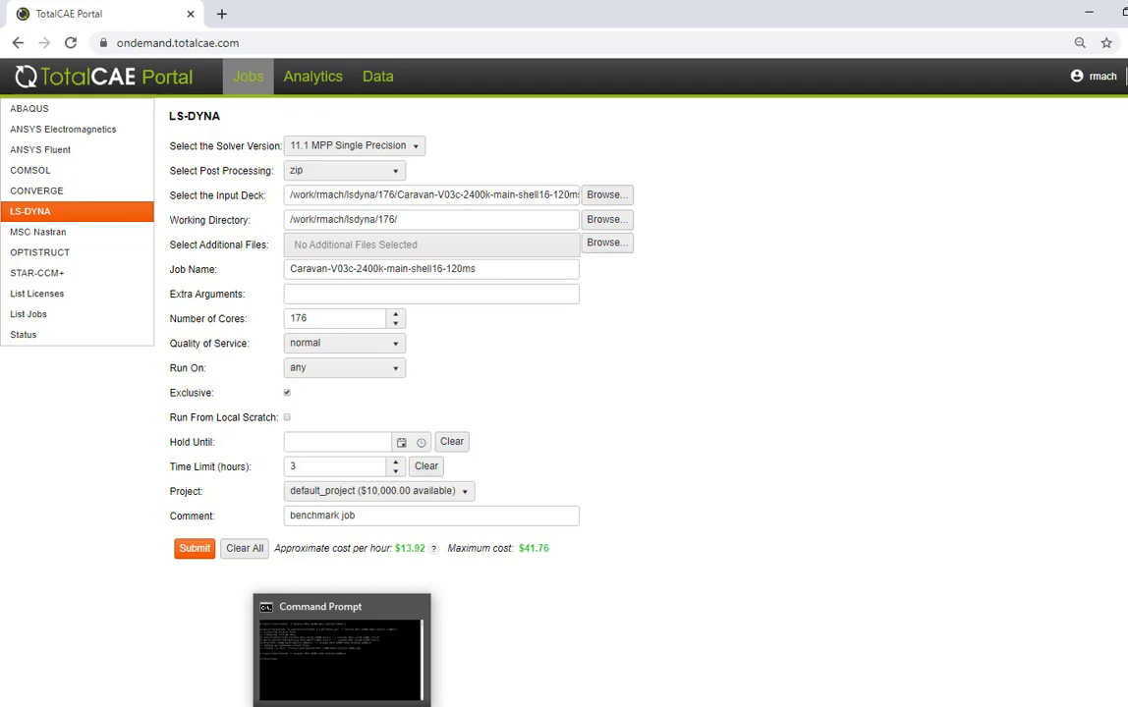
{"action": "left_click", "coordinate": [342, 648]}
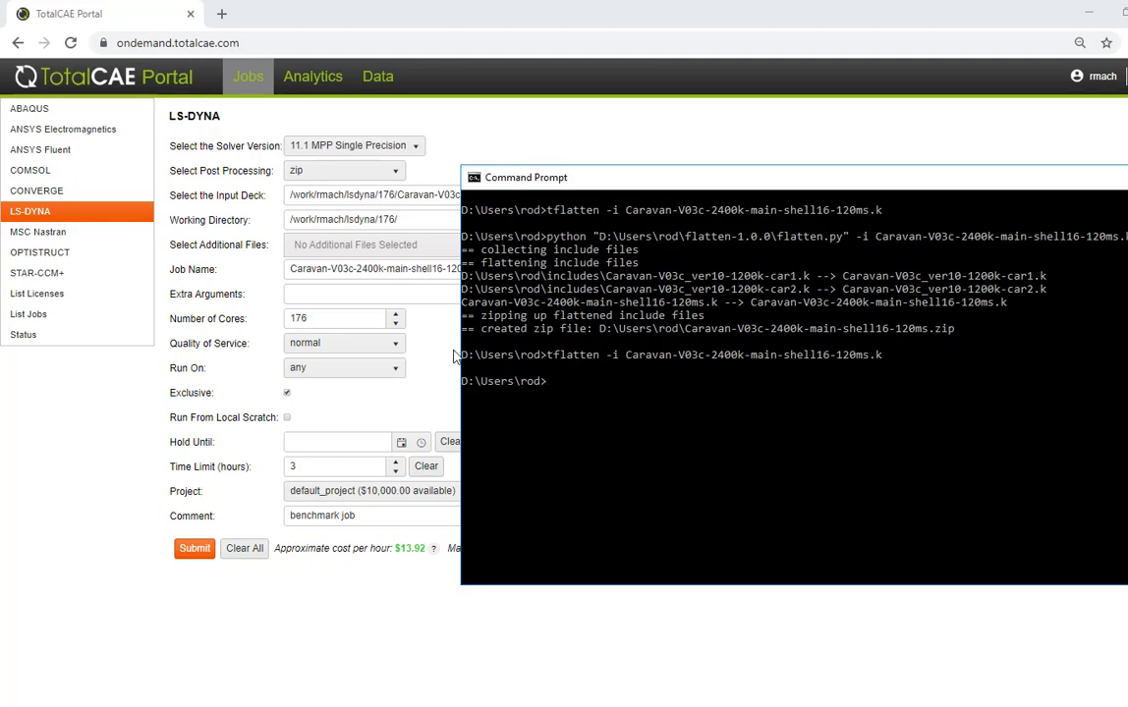
{"action": "left_click", "coordinate": [554, 139]}
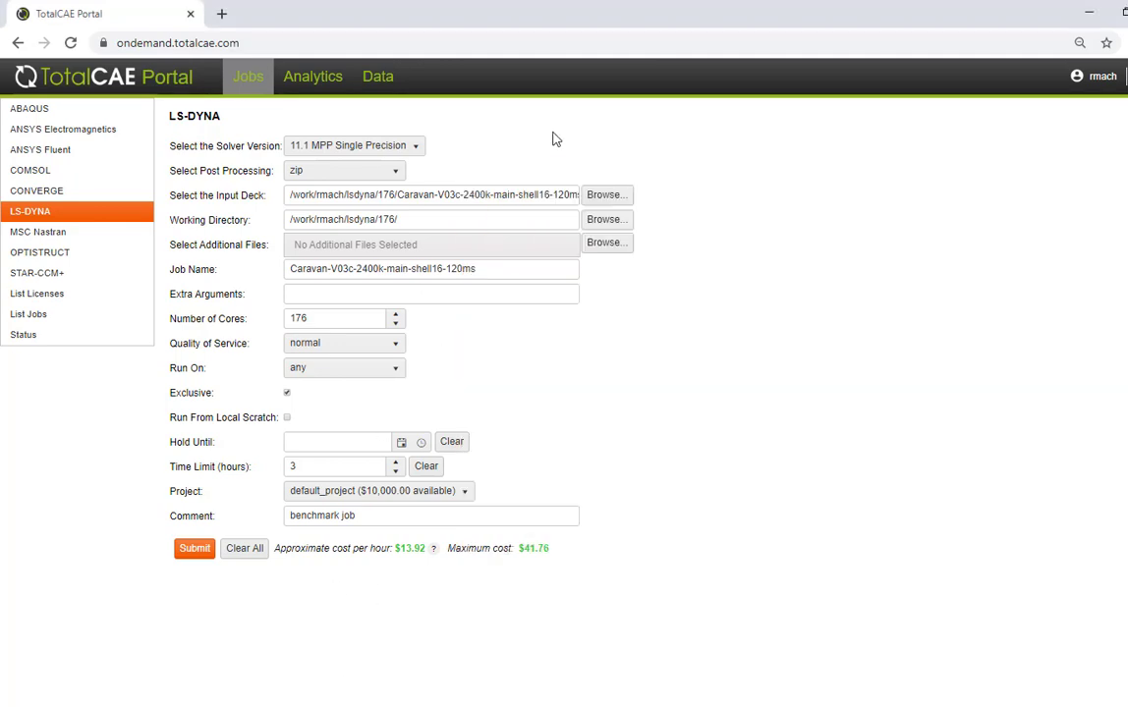
Upload the local Caravan-V03c-2400k-main-shell16-120ms zip file as the LS-DYNA input deck and submit the 176-core job
{"action": "left_click", "coordinate": [604, 195]}
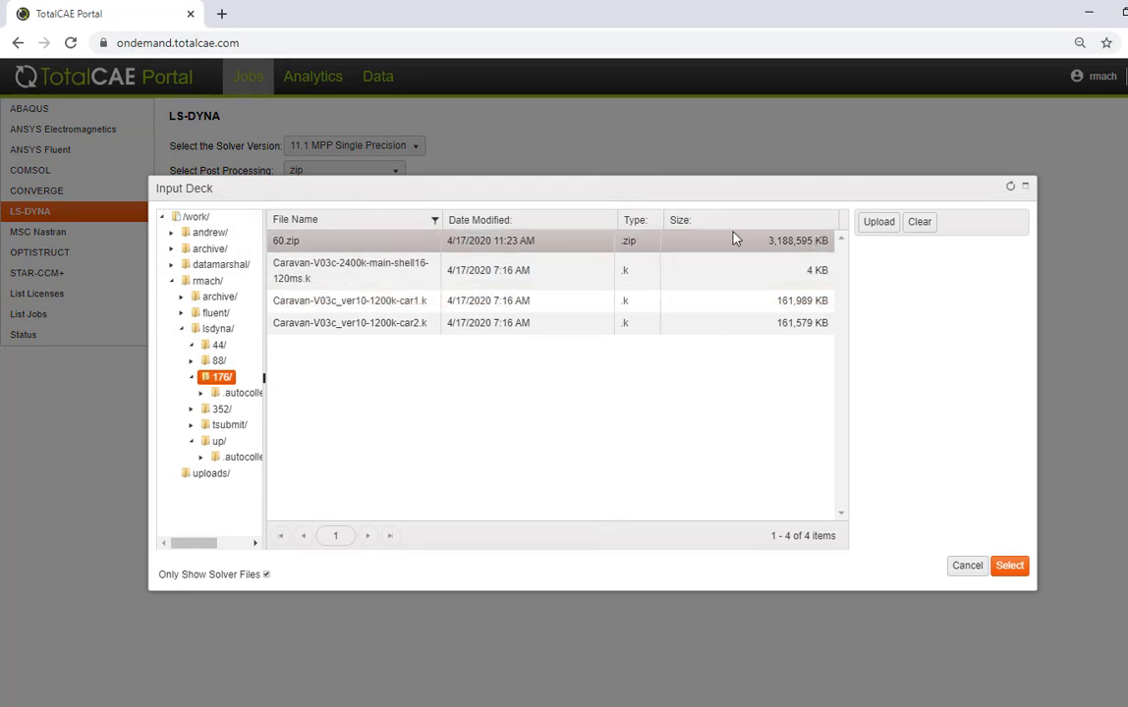
{"action": "left_click", "coordinate": [879, 227]}
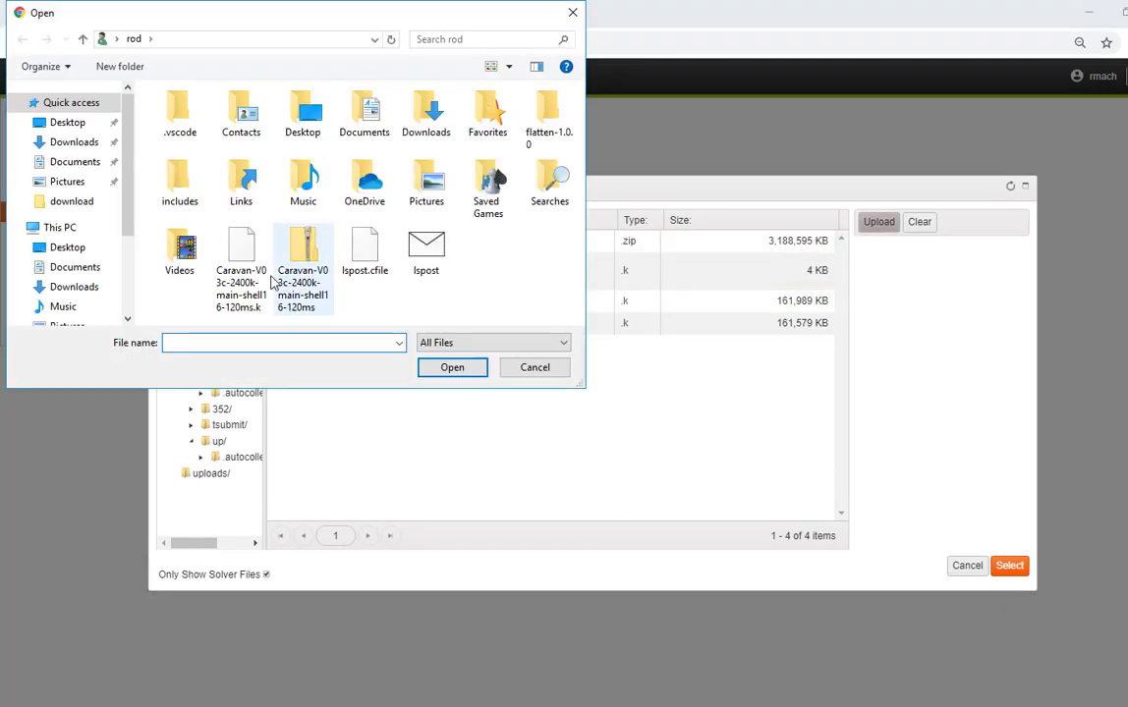
{"action": "double_click", "coordinate": [295, 251]}
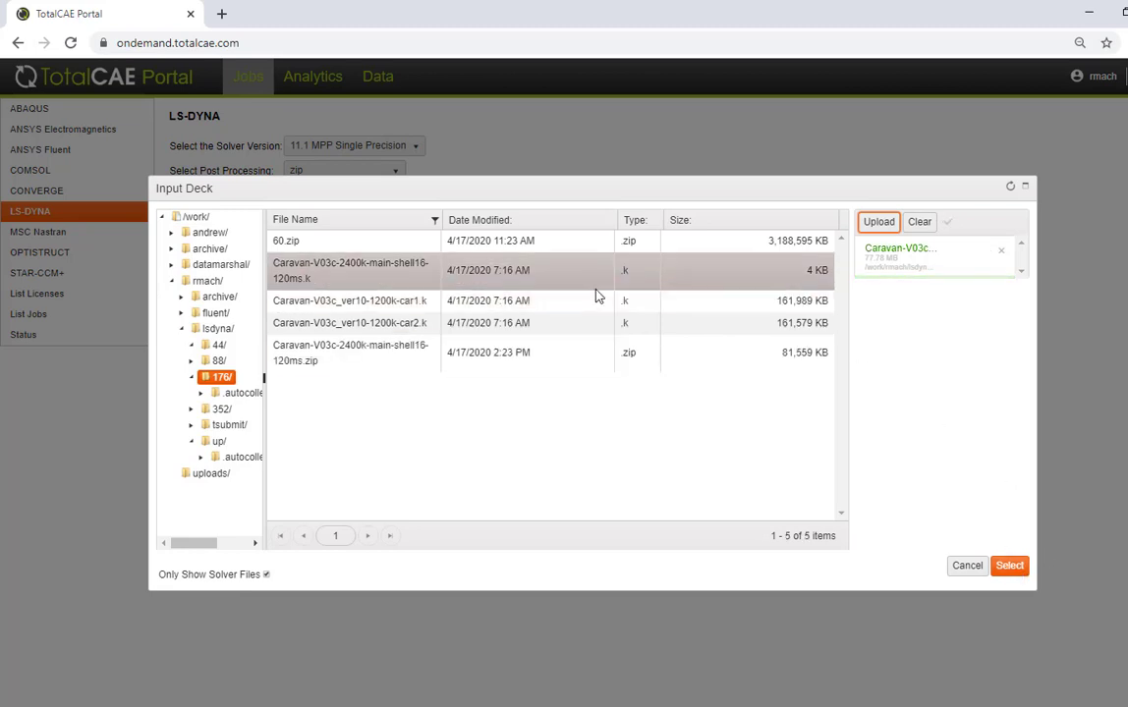
{"action": "double_click", "coordinate": [554, 368]}
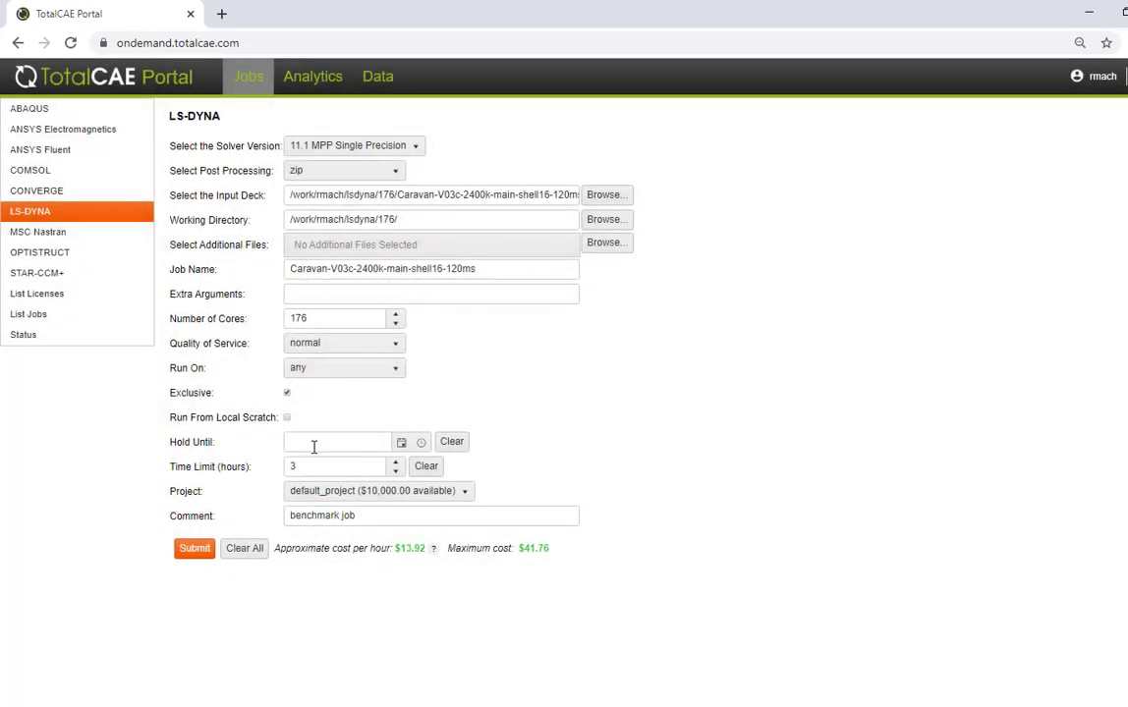
{"action": "left_click", "coordinate": [196, 553]}
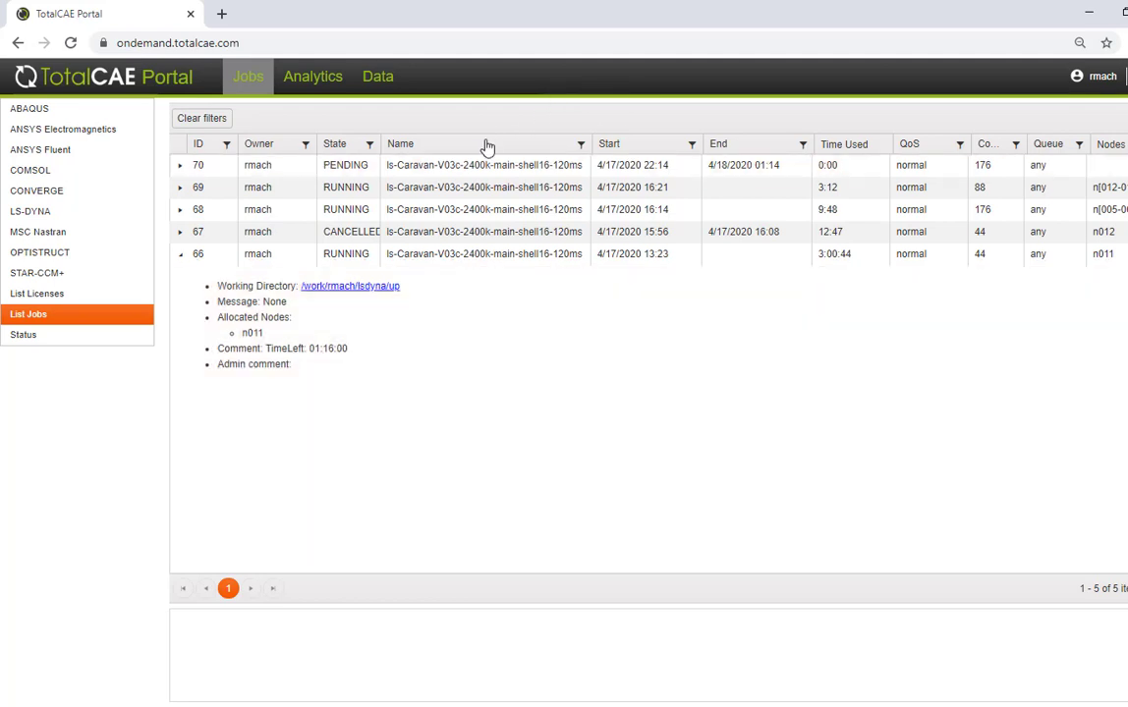
Browse the cae data drive's portal_runs folders to the files of run 49 under 2020-04-16
{"action": "left_click", "coordinate": [120, 212]}
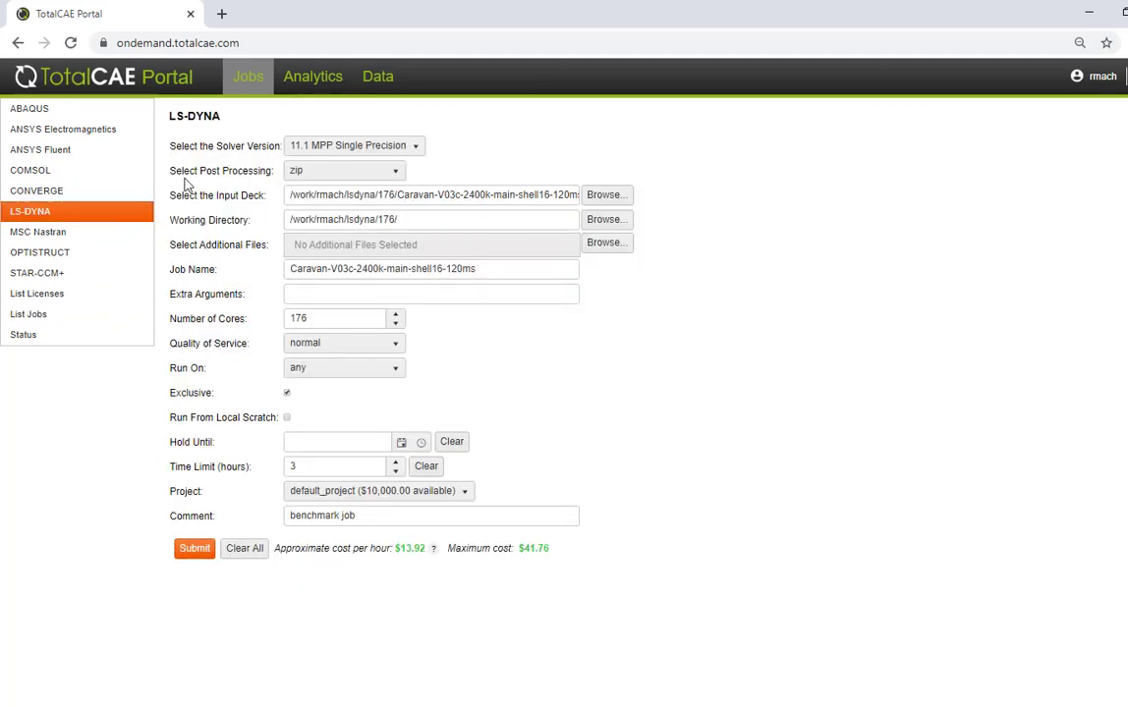
{"action": "left_click", "coordinate": [377, 80]}
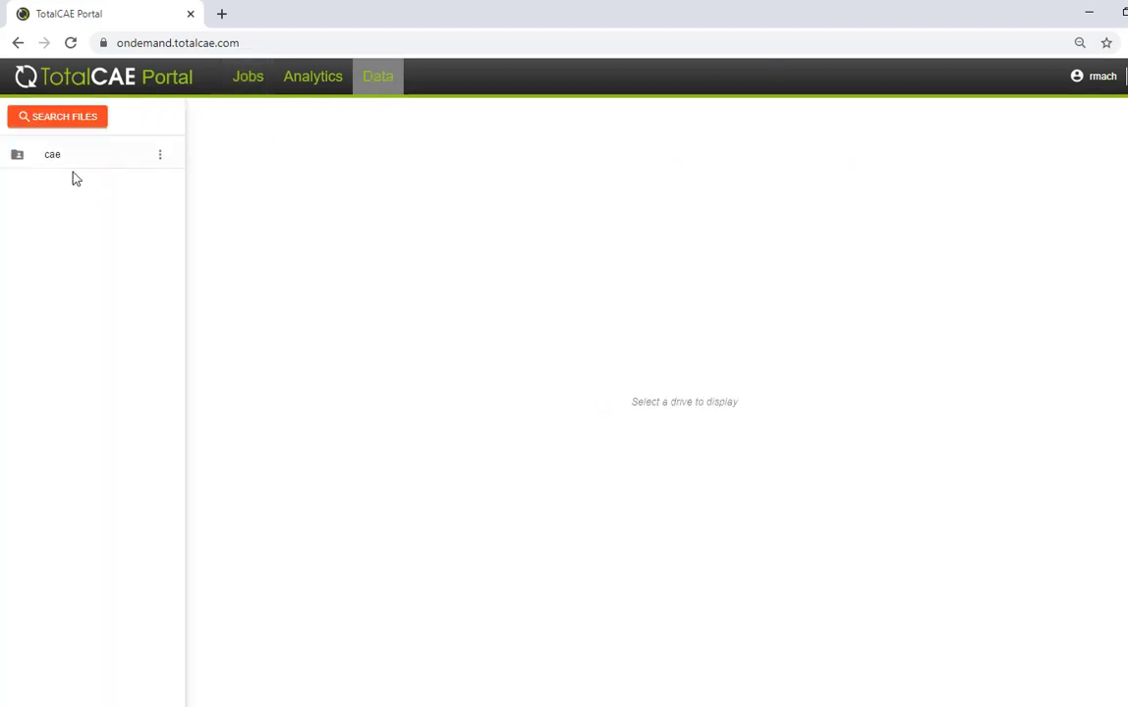
{"action": "left_click", "coordinate": [71, 167]}
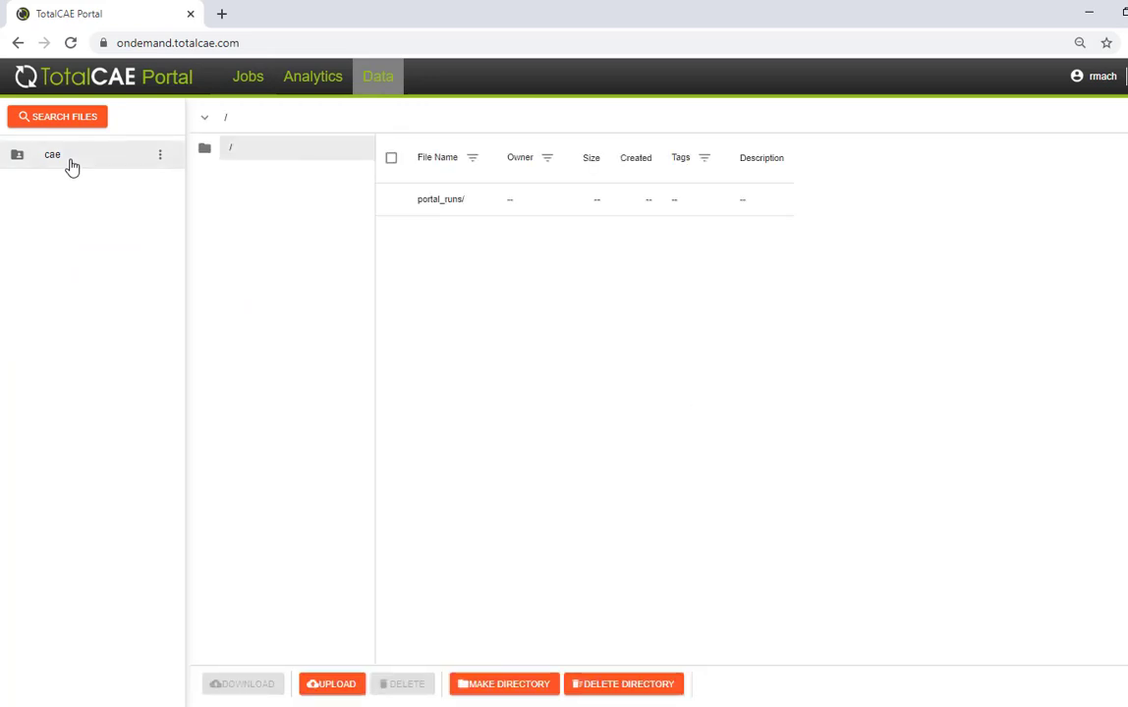
{"action": "left_click", "coordinate": [453, 204]}
{"action": "left_click", "coordinate": [433, 240]}
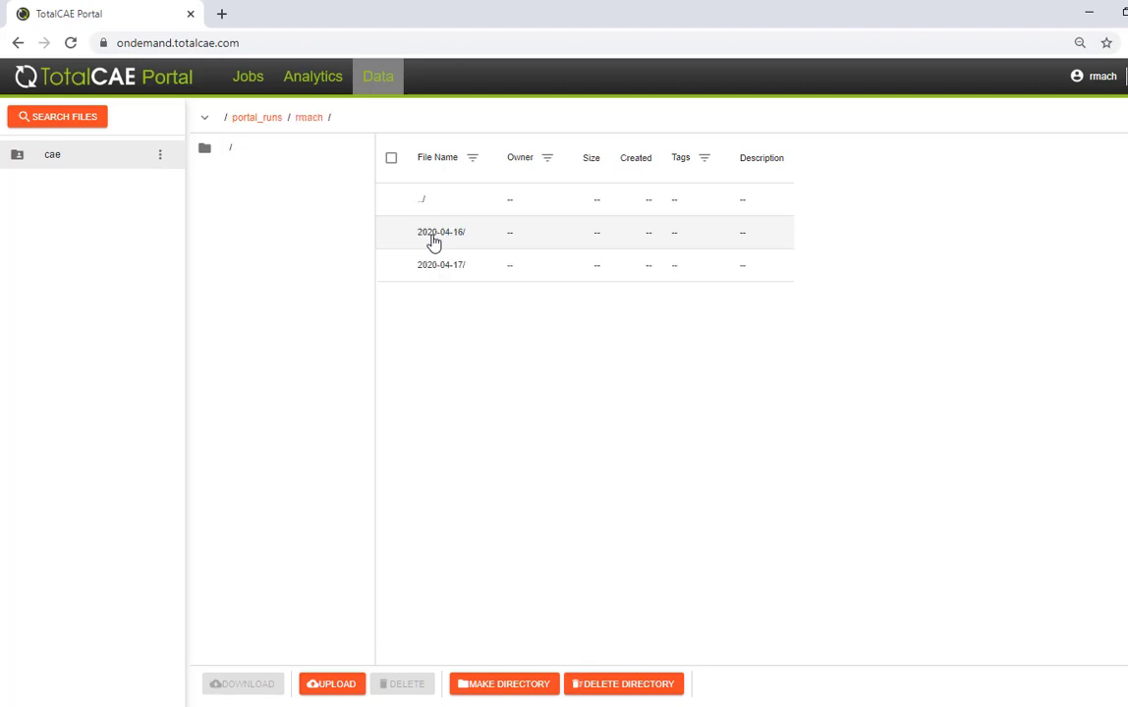
{"action": "left_click", "coordinate": [433, 243]}
{"action": "left_click", "coordinate": [426, 269]}
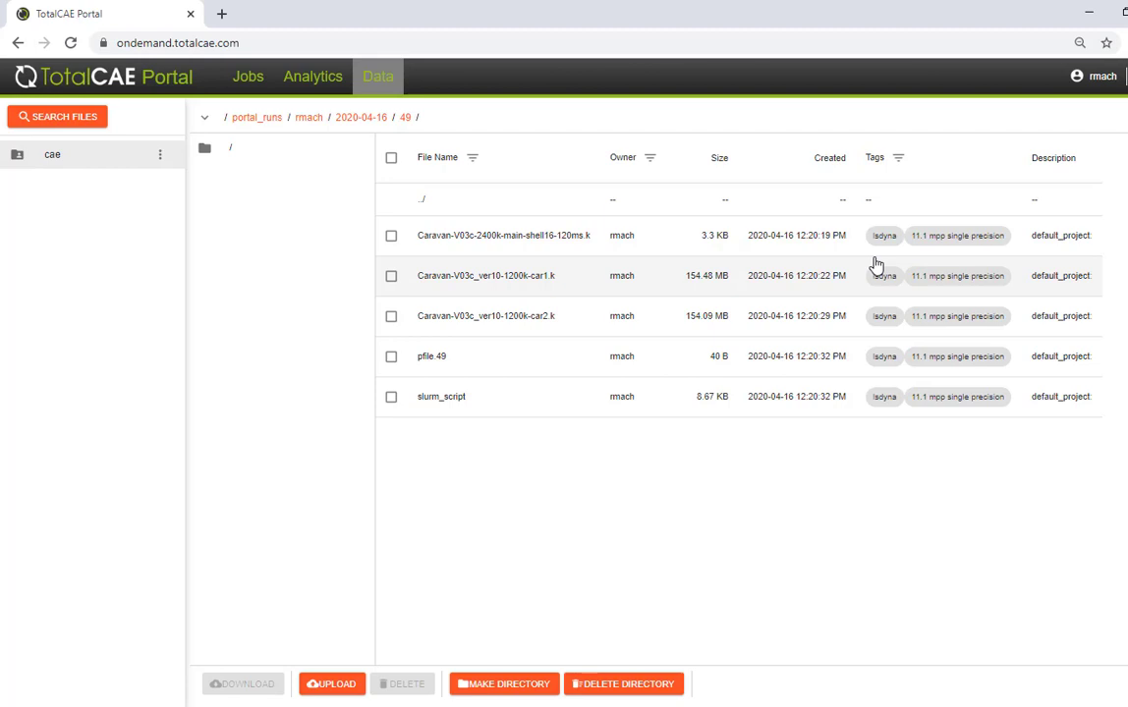
Search the data files for descriptions containing "benchmark"
{"action": "left_click", "coordinate": [94, 123]}
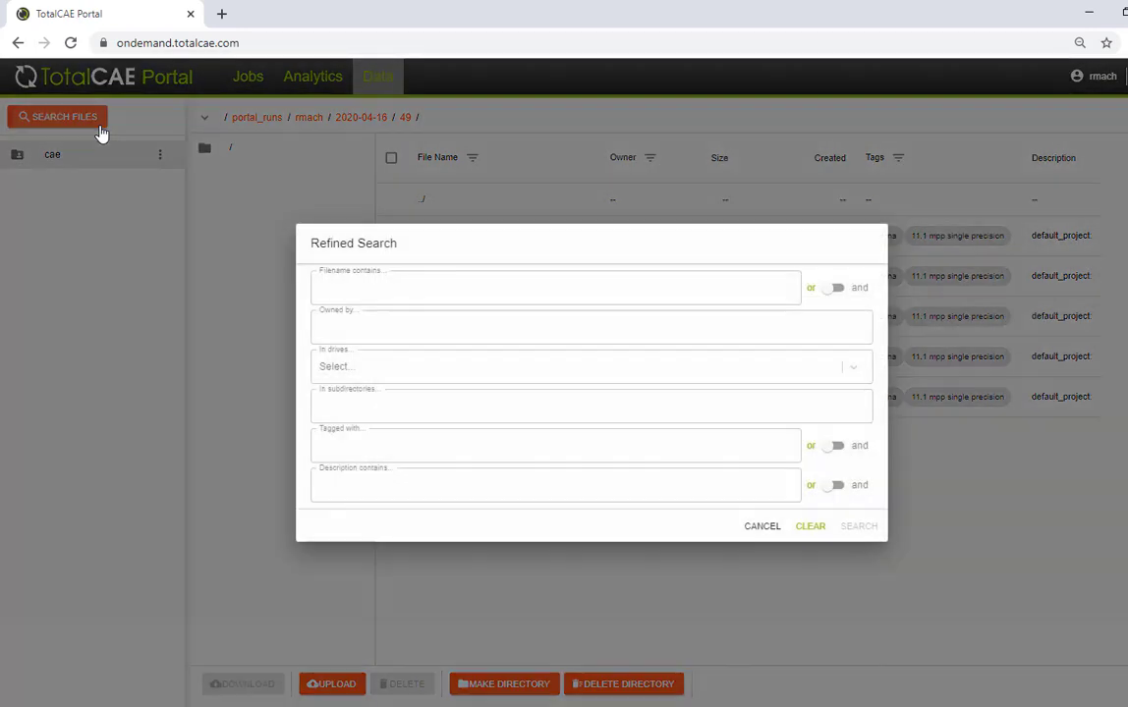
{"action": "left_click", "coordinate": [377, 489]}
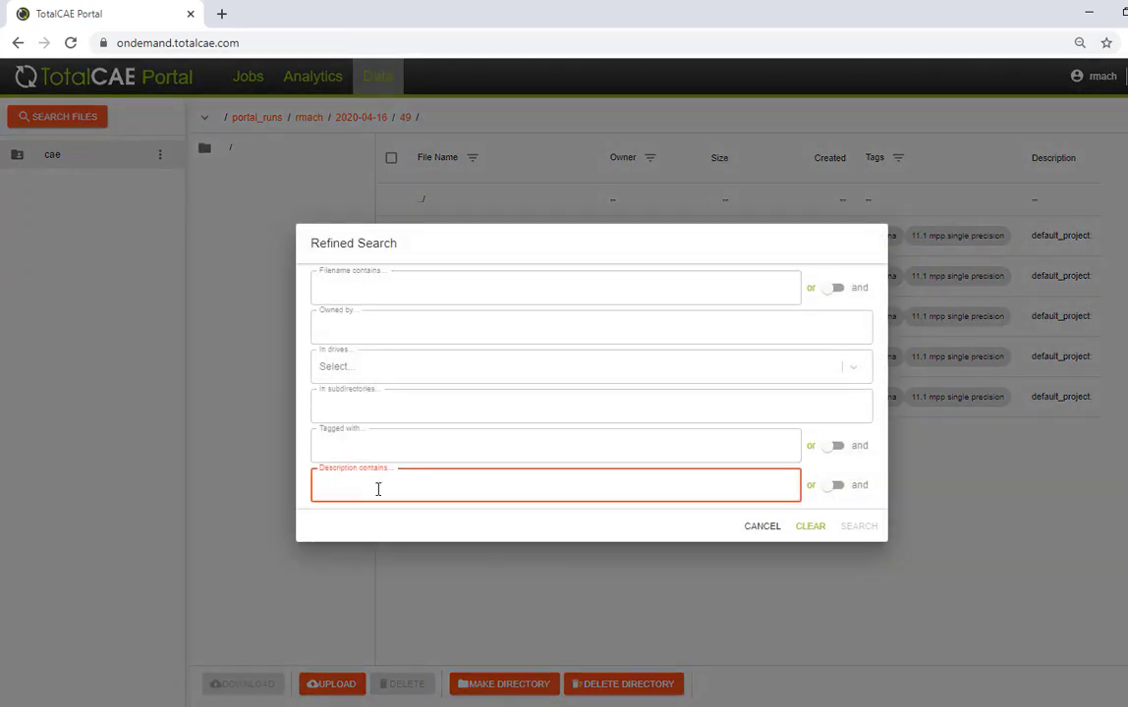
{"action": "type", "text": "benchmark"}
{"action": "left_click", "coordinate": [402, 290]}
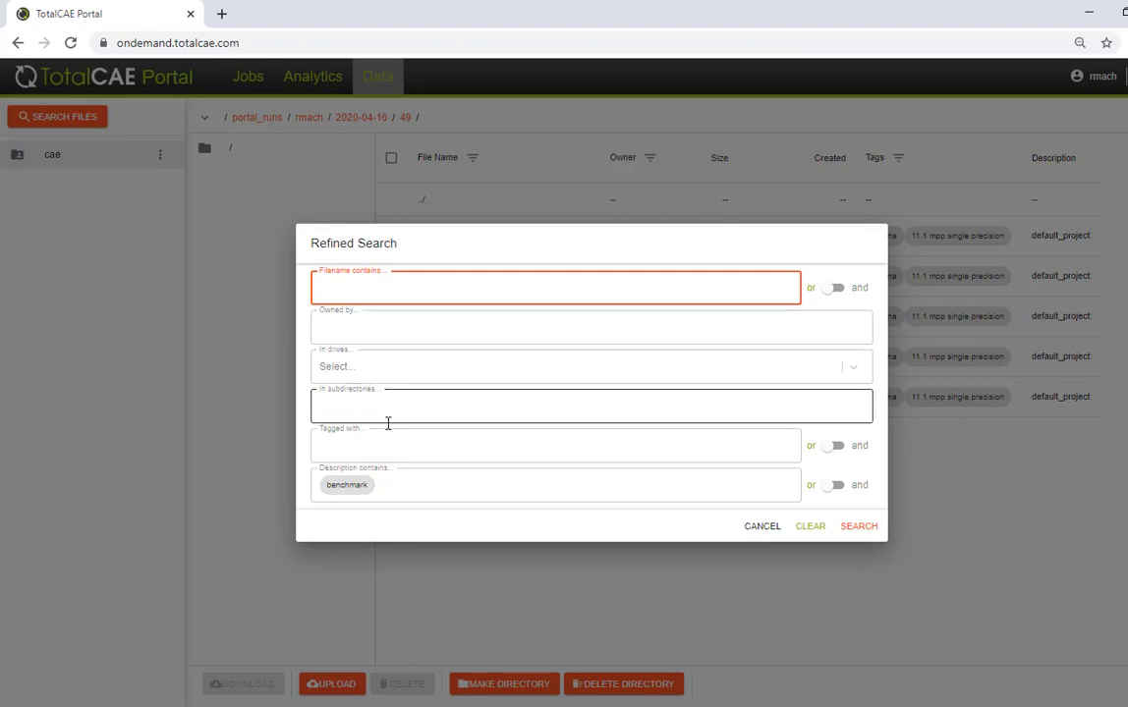
{"action": "left_click", "coordinate": [861, 531]}
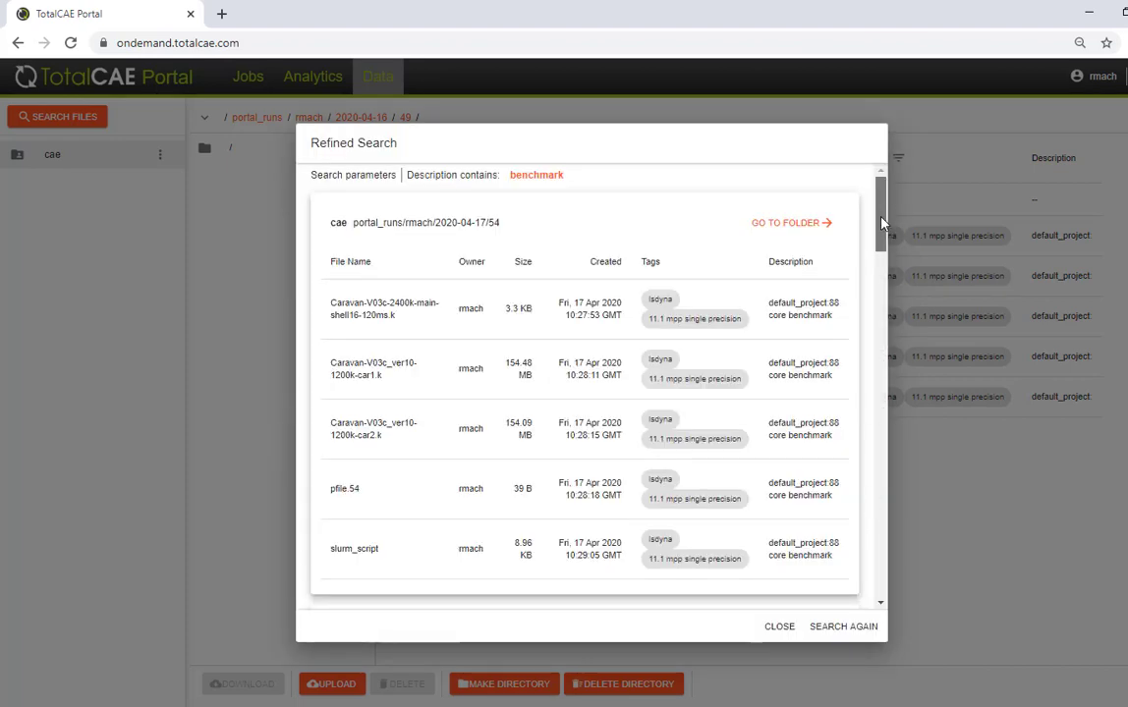
Go from the search results to the 2020-04-17/56 folder and select Caravan-V03c_ver10-1200k-car1.k
{"action": "left_click_drag", "start_coordinate": [880, 232], "coordinate": [912, 330]}
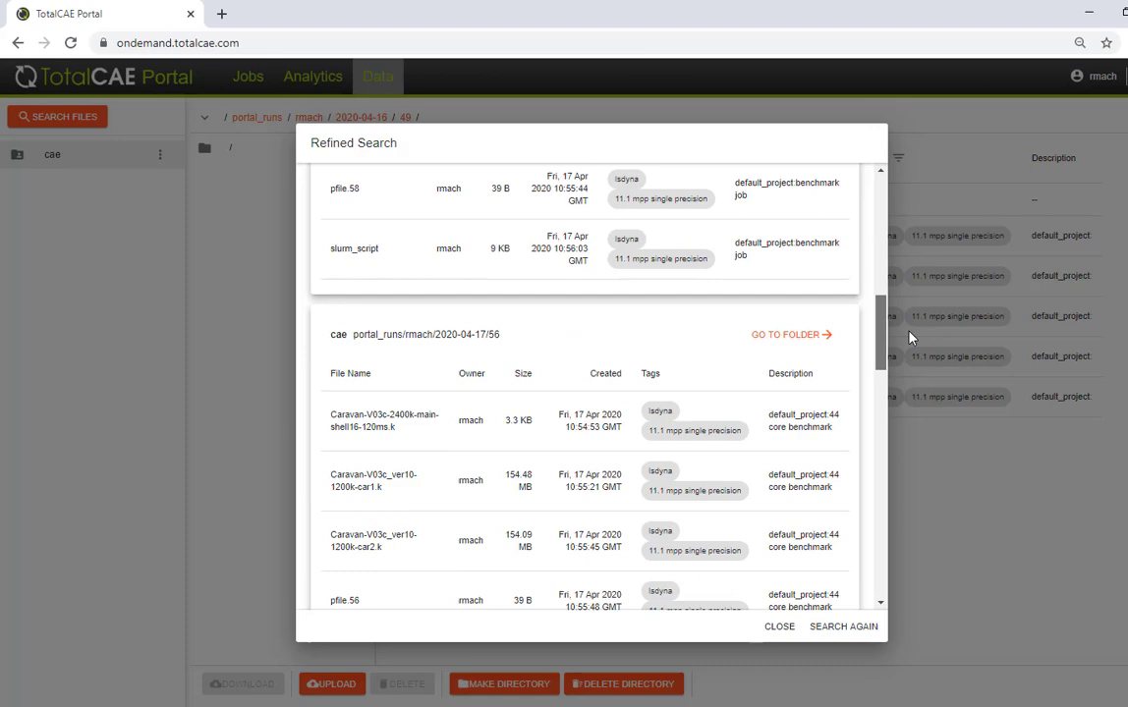
{"action": "left_click", "coordinate": [791, 335]}
{"action": "left_click", "coordinate": [487, 339]}
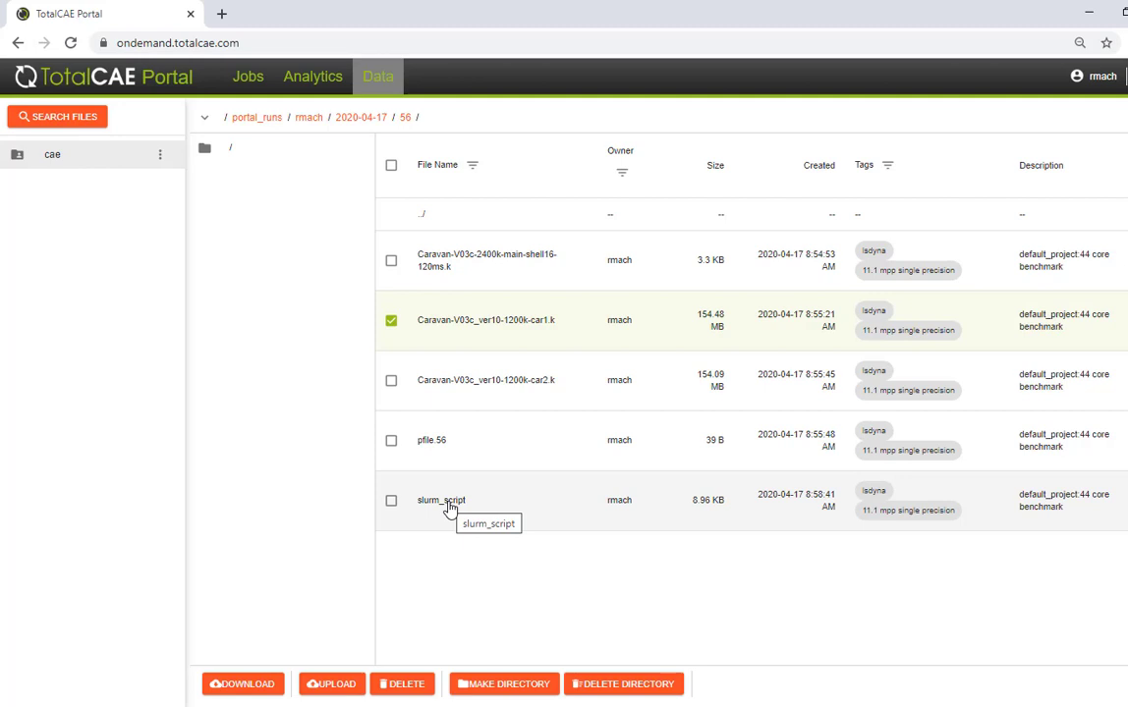
Show the Main analytics dashboard for the last 2 days and narrow the Cluster Utilization chart to the 4/17 activity
{"action": "left_click", "coordinate": [315, 83]}
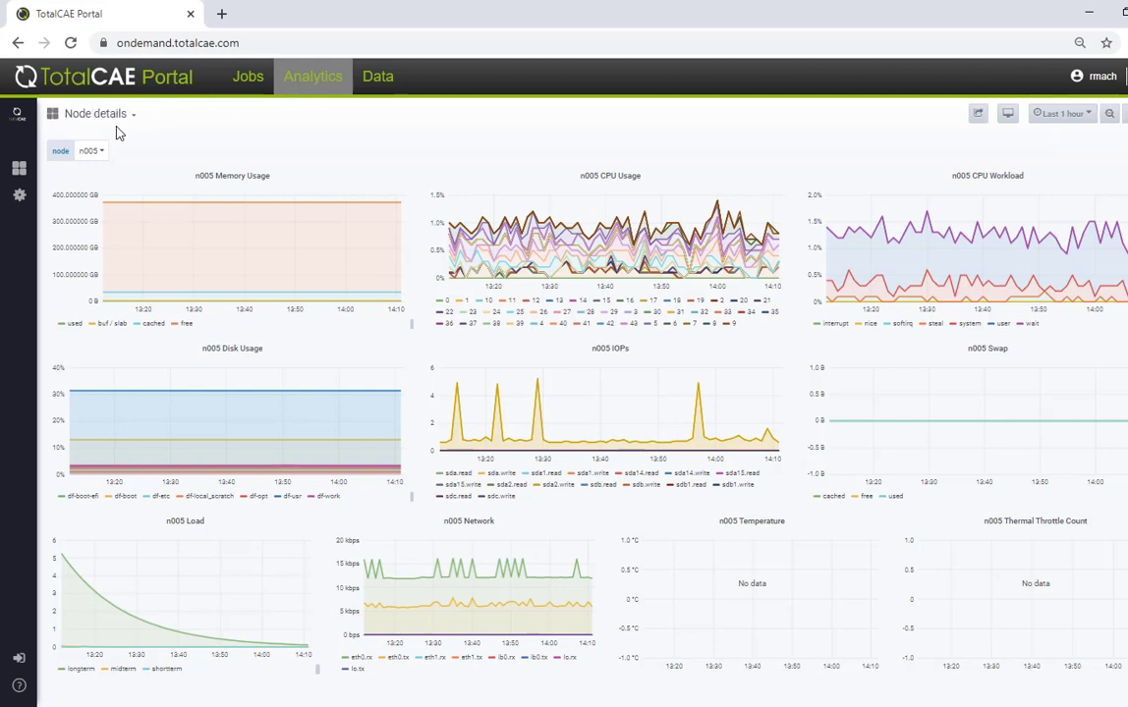
{"action": "left_click", "coordinate": [125, 116]}
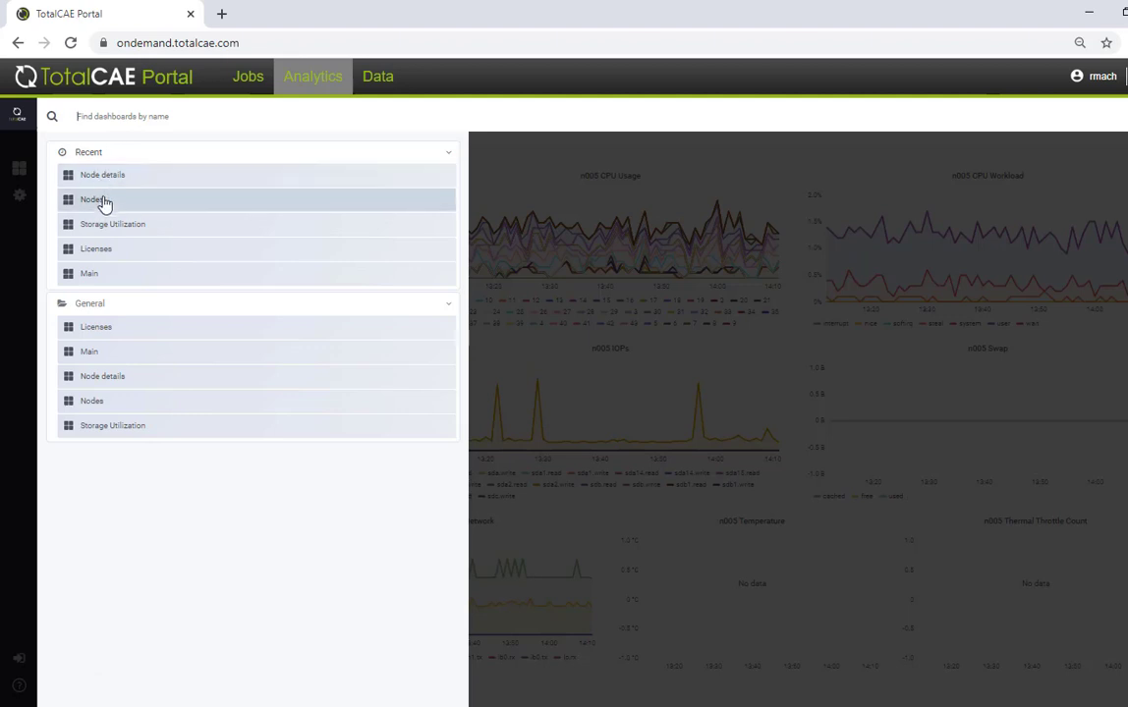
{"action": "left_click", "coordinate": [90, 275]}
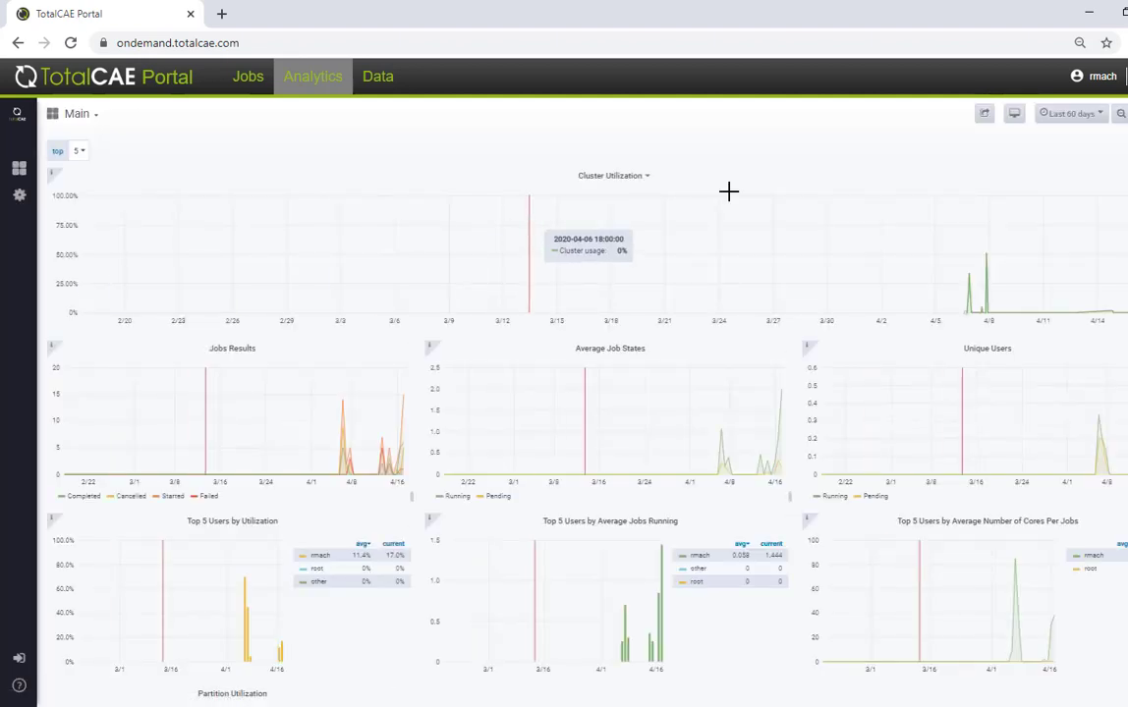
{"action": "left_click", "coordinate": [1089, 116]}
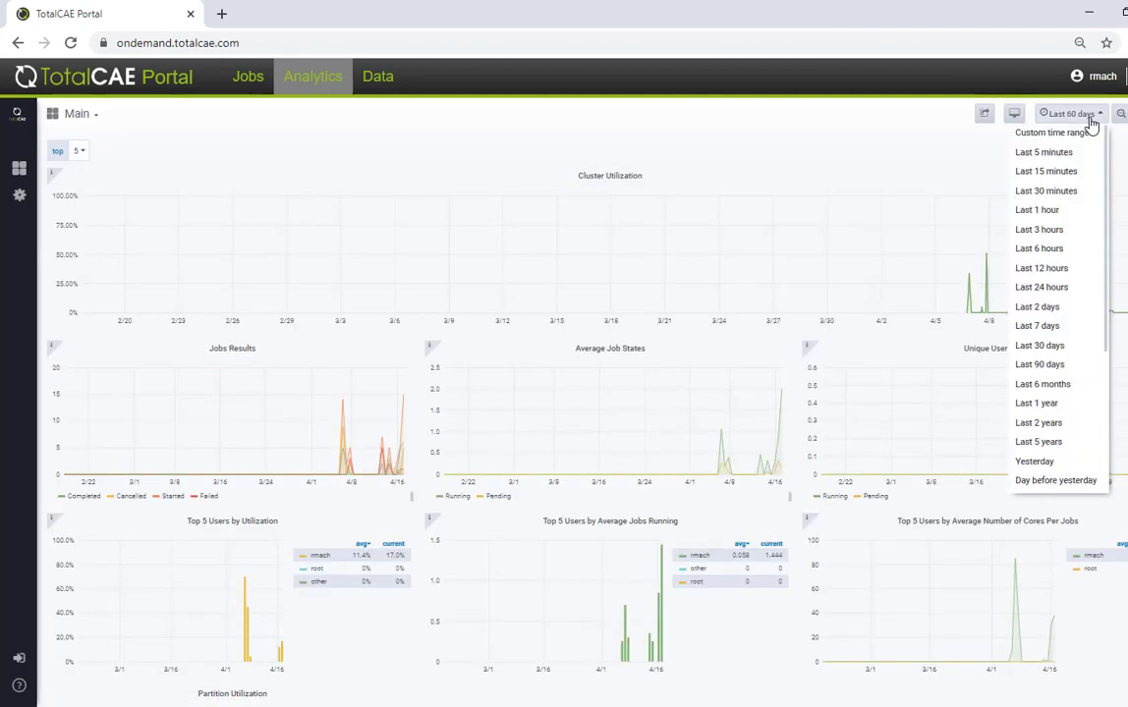
{"action": "left_click", "coordinate": [1036, 307]}
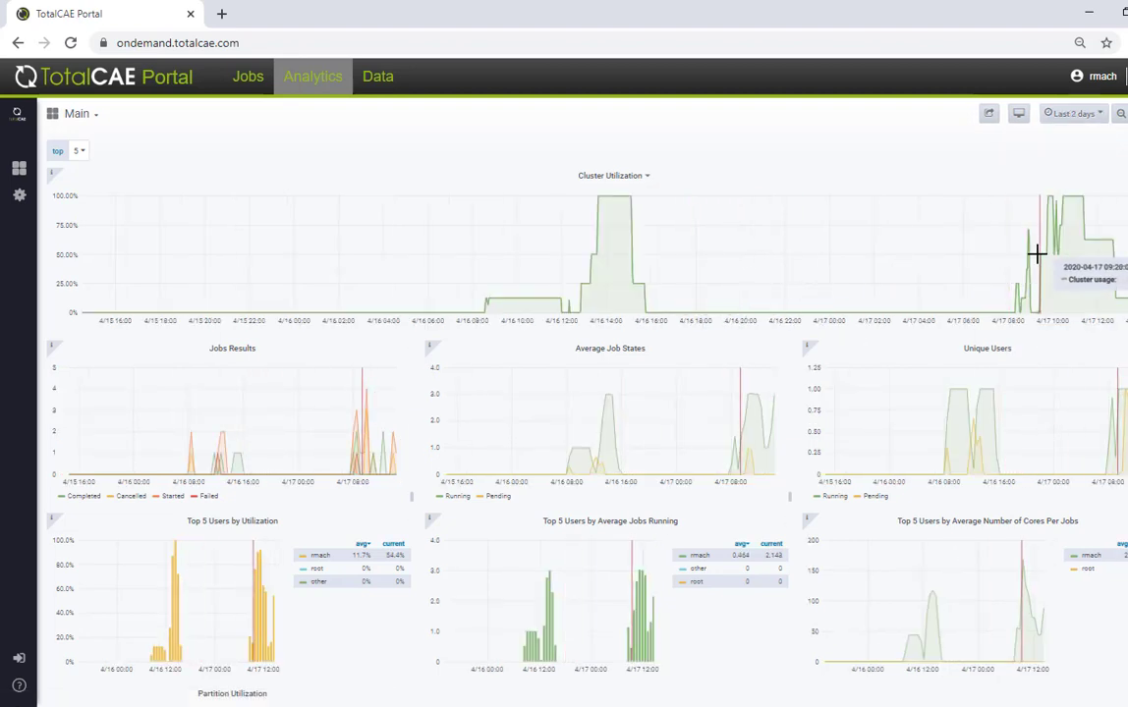
{"action": "left_click_drag", "start_coordinate": [1035, 248], "coordinate": [1110, 259]}
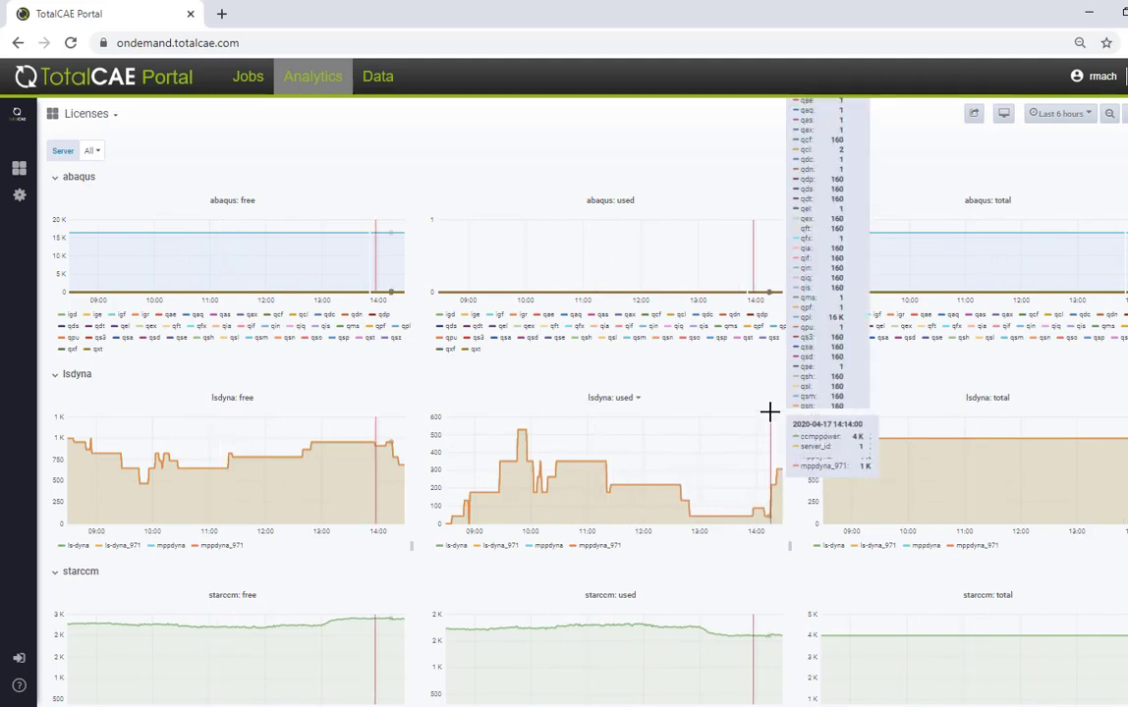
Review the Licenses dashboard's time range options without changing the range, and open the Storage Utilization dashboard
{"action": "left_click", "coordinate": [1083, 120]}
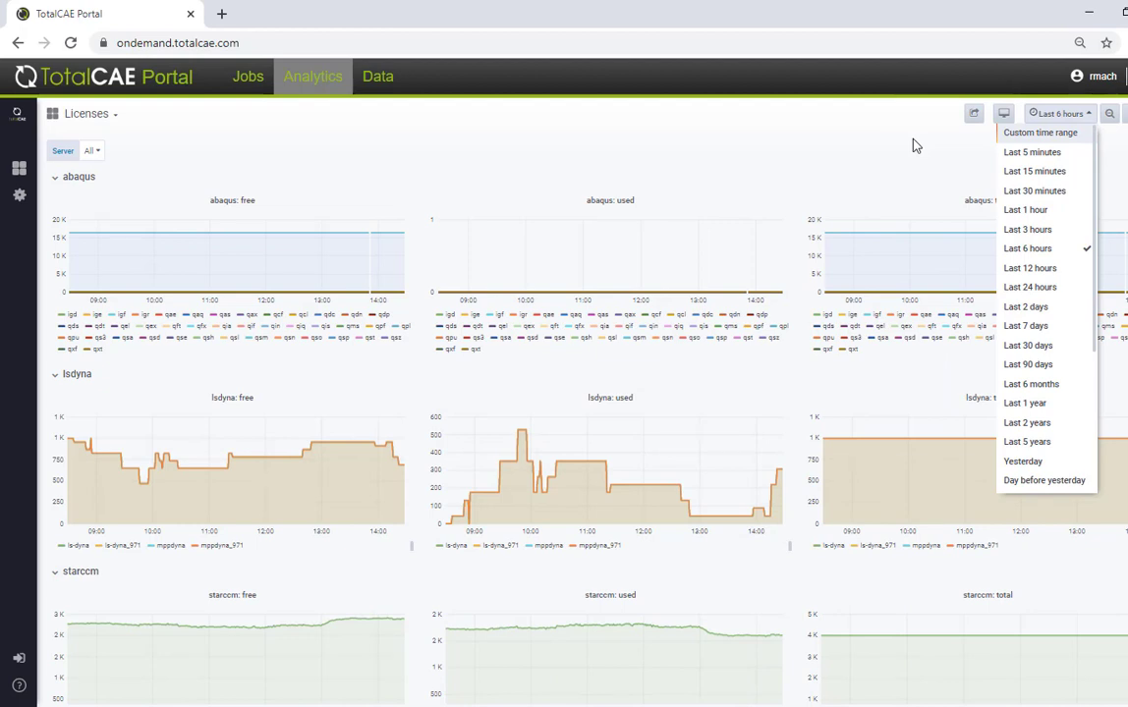
{"action": "left_click", "coordinate": [331, 123]}
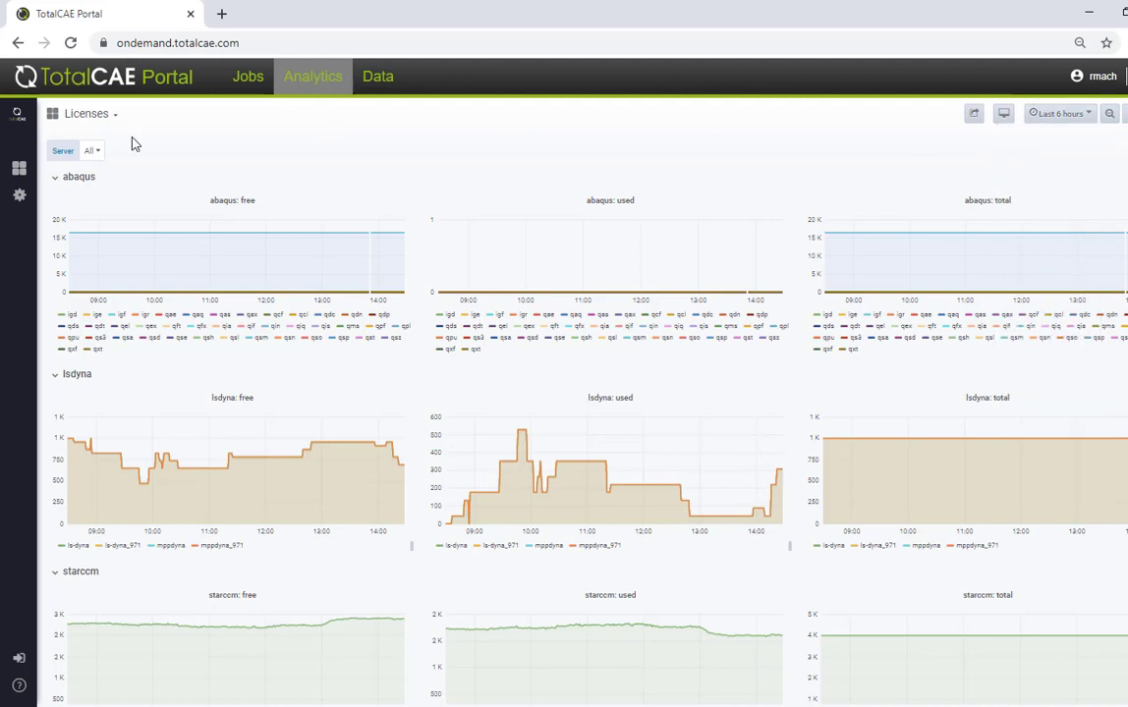
{"action": "left_click", "coordinate": [111, 116]}
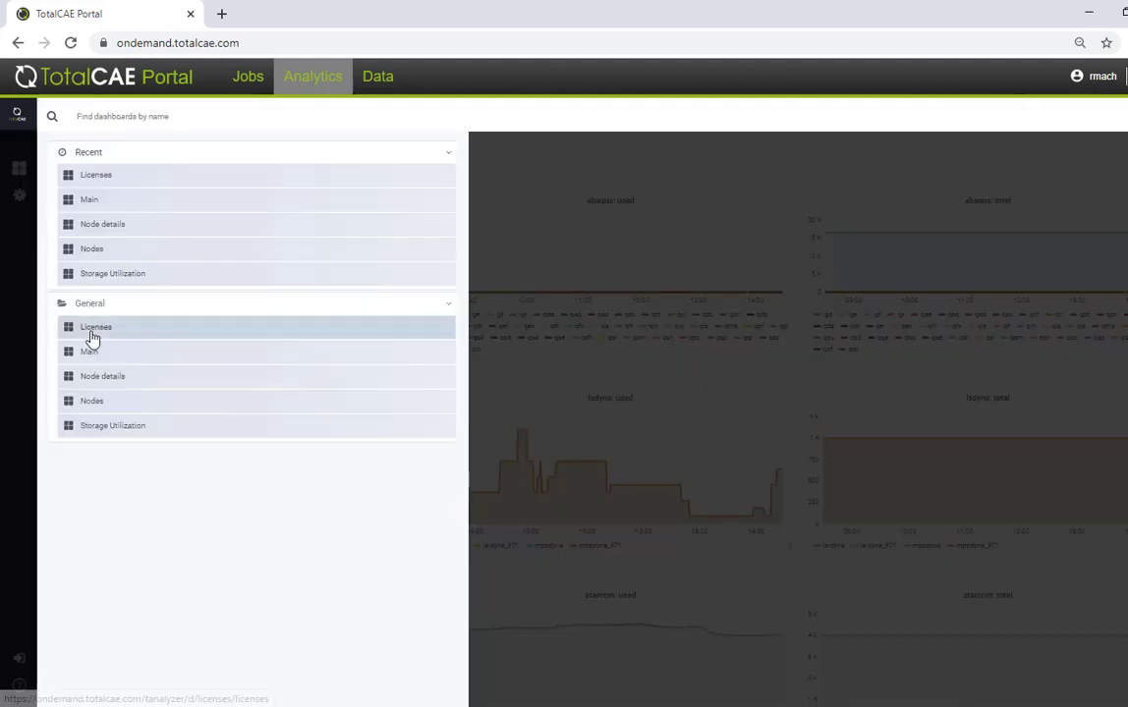
{"action": "left_click", "coordinate": [87, 423]}
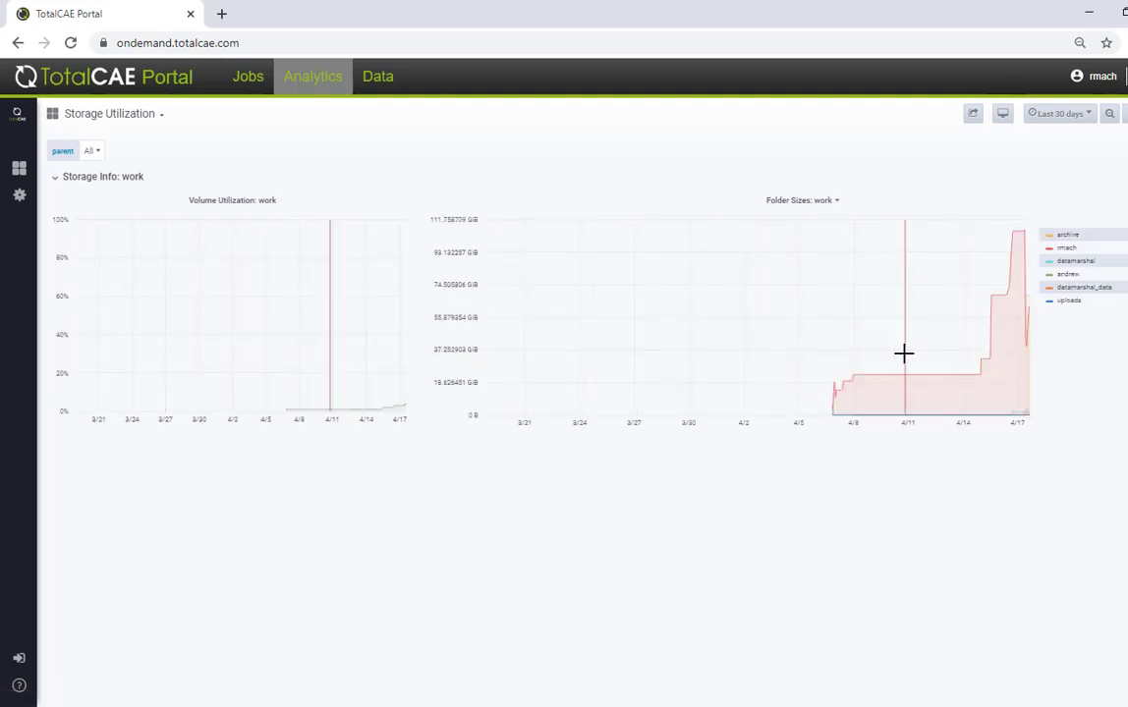